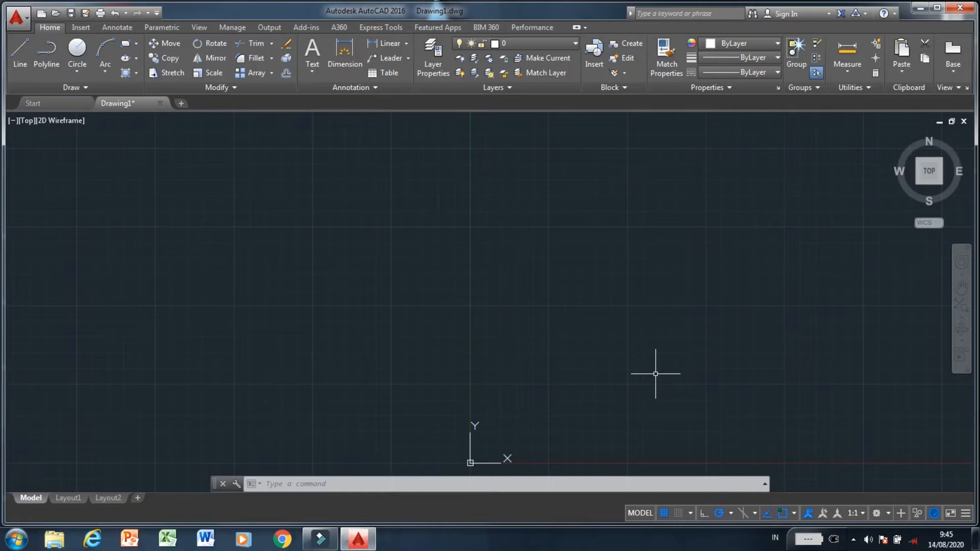
Step: Draw a small horizontal rectangle freehand just above the X axis, to the right of the origin
left_click(127, 43)
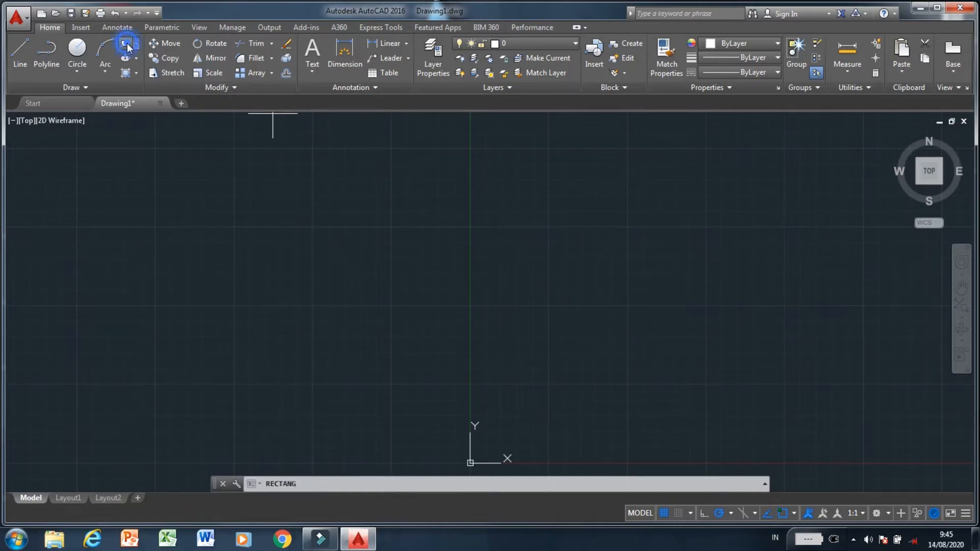
left_click(511, 358)
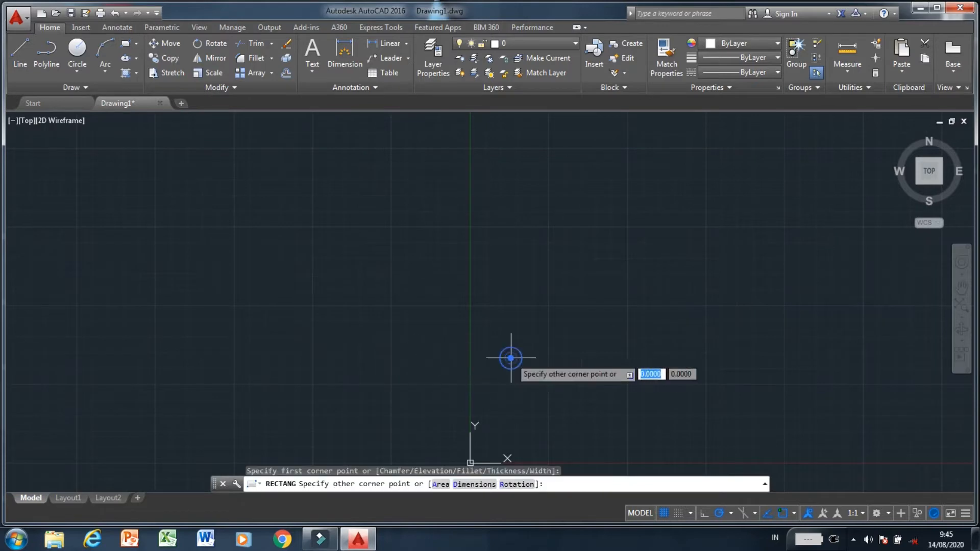
left_click(621, 411)
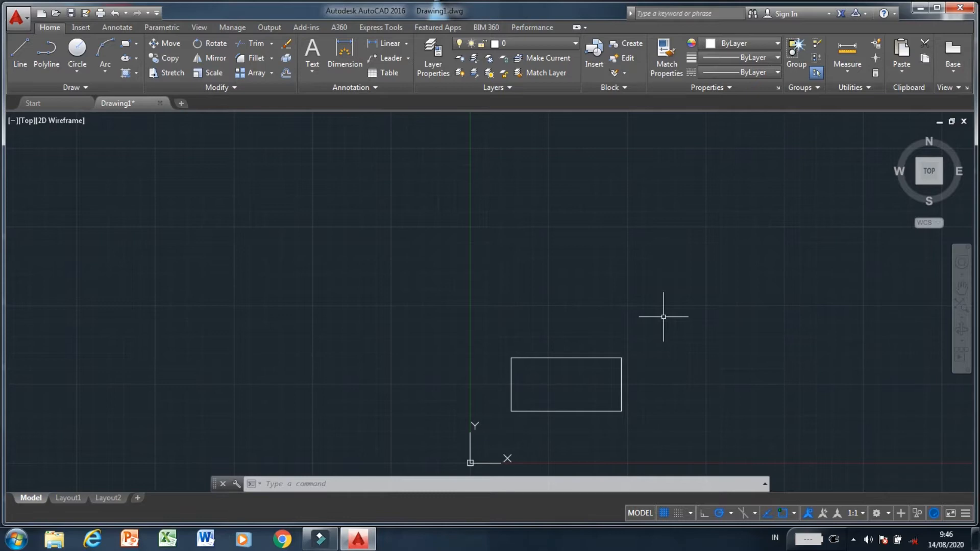
Step: Copy the rectangle from its lower-left corner directly above, diagonally up-left and directly left, forming a two-by-two grid
left_click(177, 60)
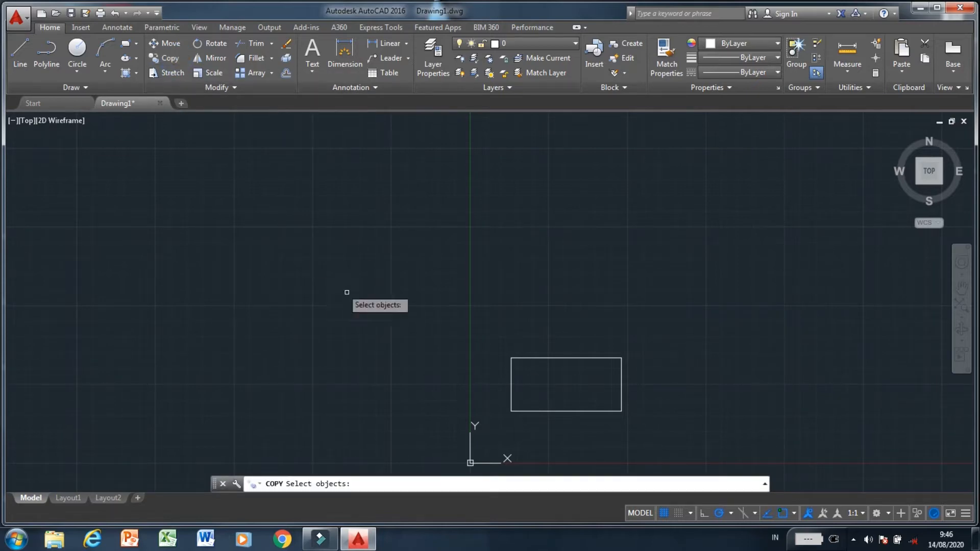
left_click(511, 387)
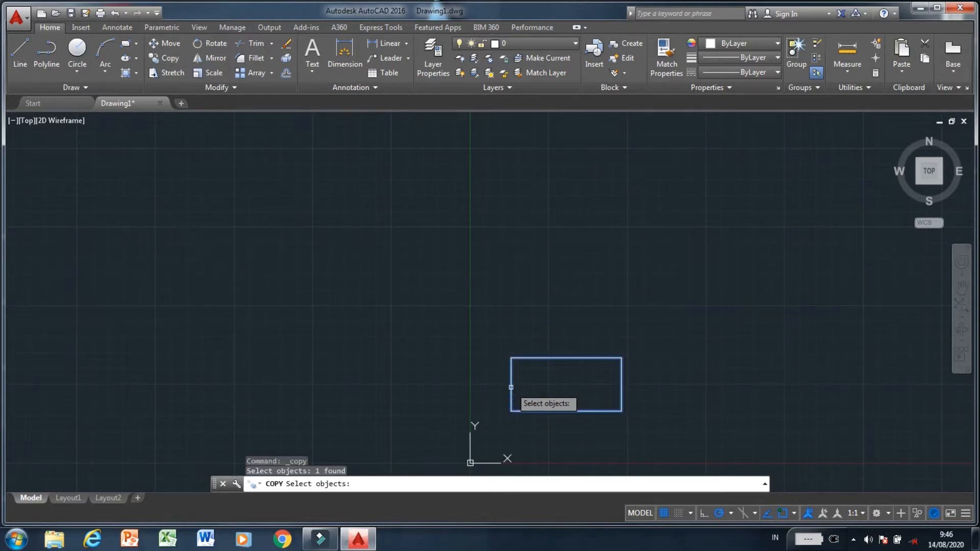
key("Return")
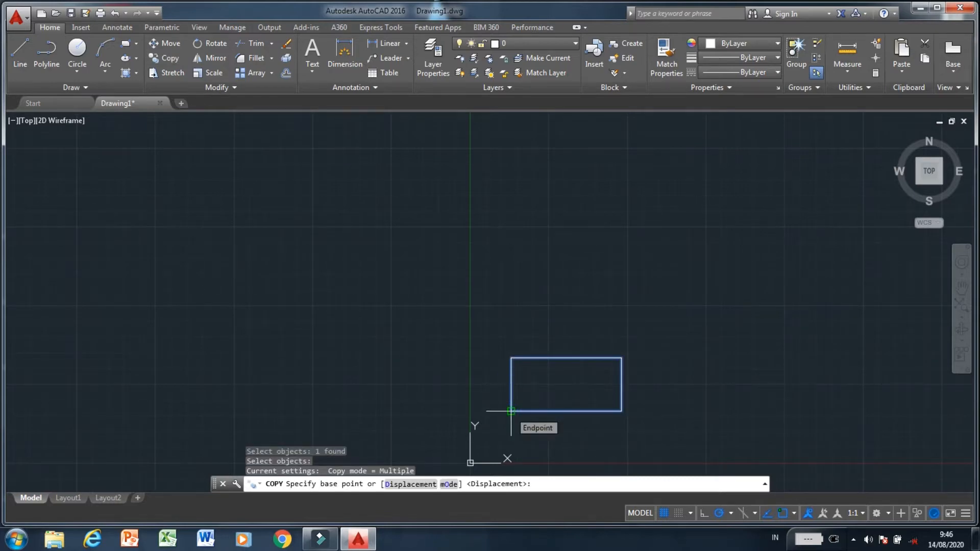
left_click(511, 411)
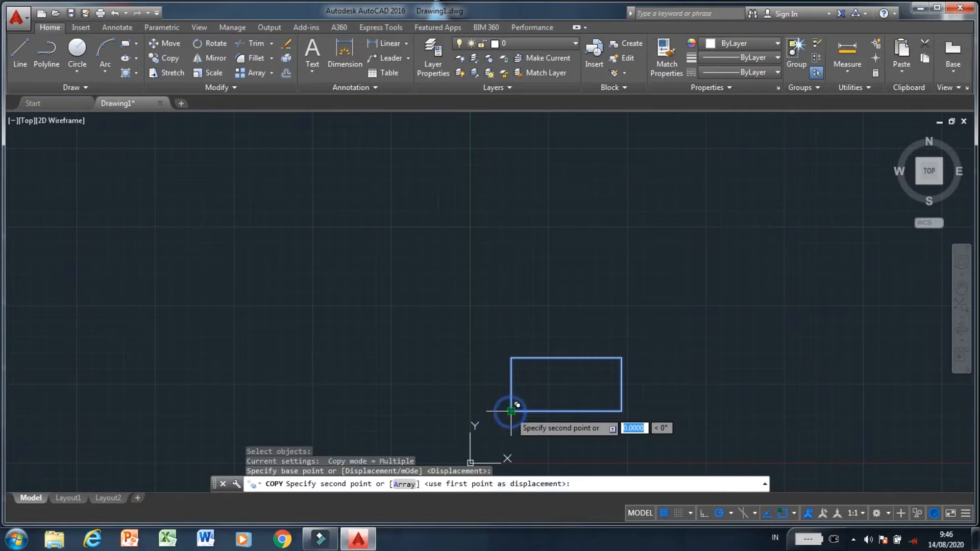
left_click(511, 297)
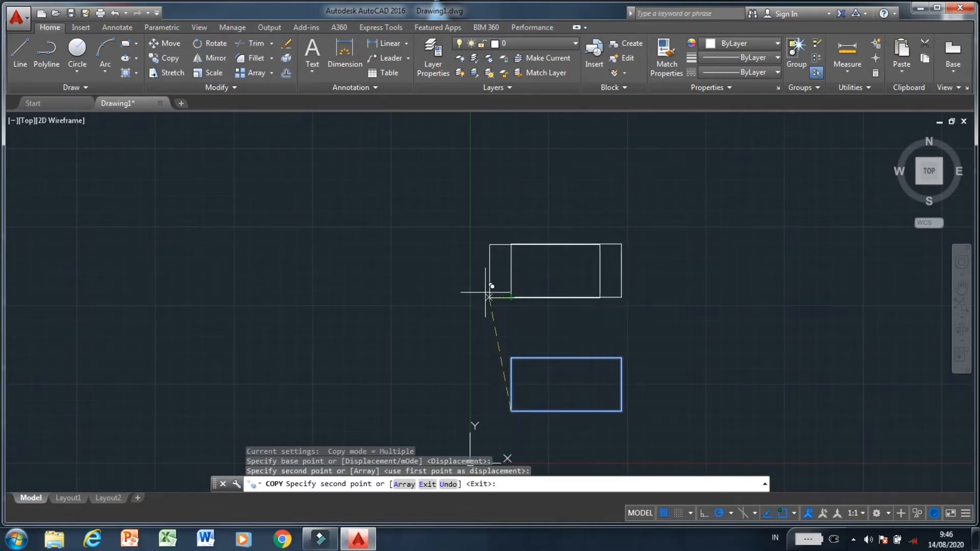
left_click(366, 298)
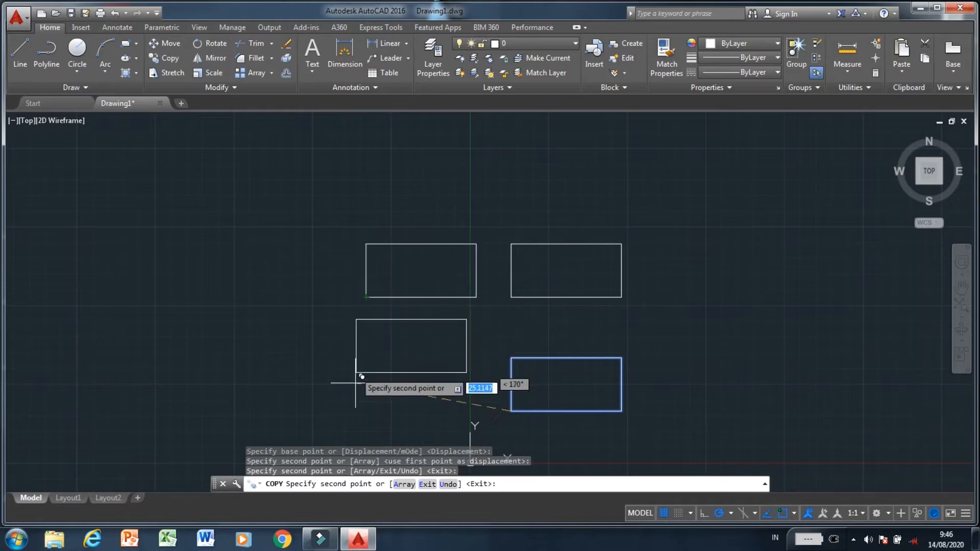
left_click(366, 411)
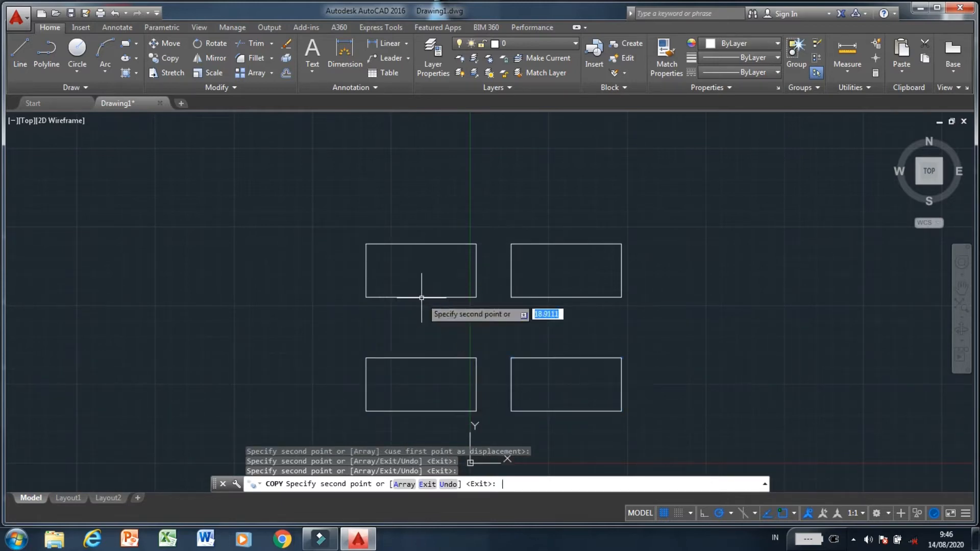
key("Return")
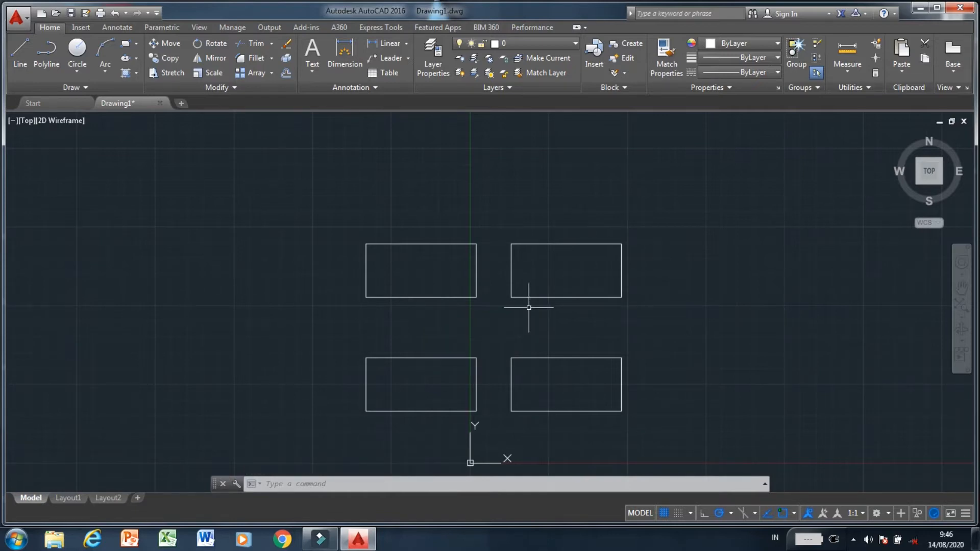
Step: Copy all four rectangles horizontally to the right, using the upper-right rectangle's top-right corner as base point, to form two rows of four
left_click(325, 199)
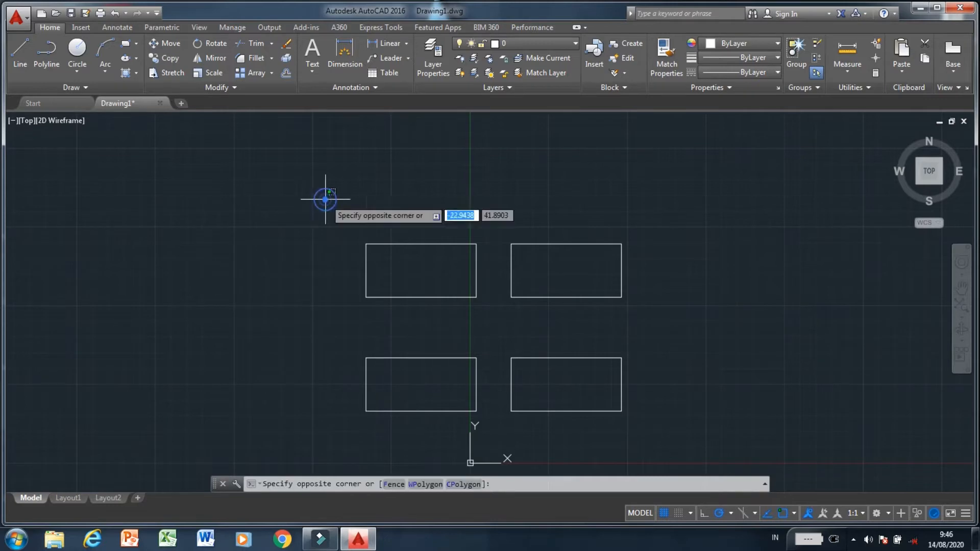
left_click(737, 455)
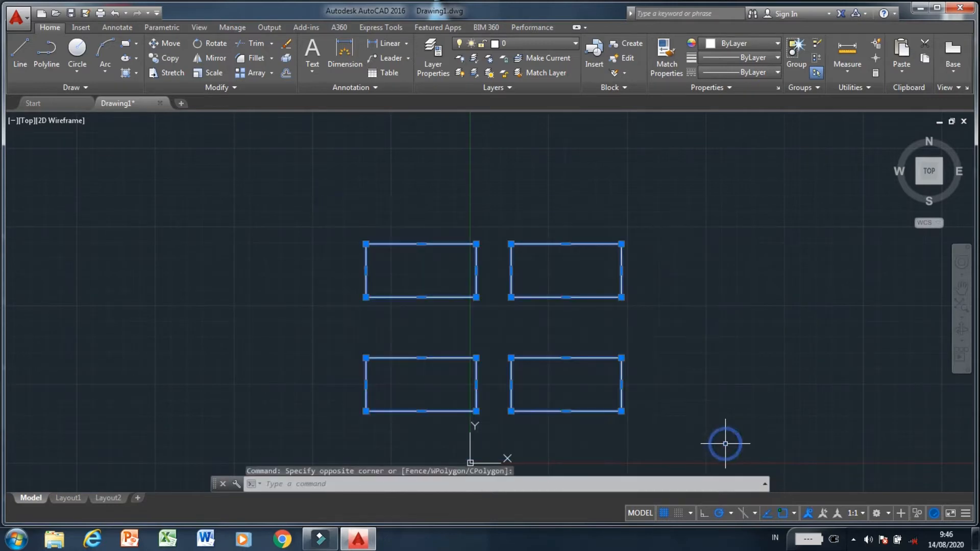
right_click(673, 367)
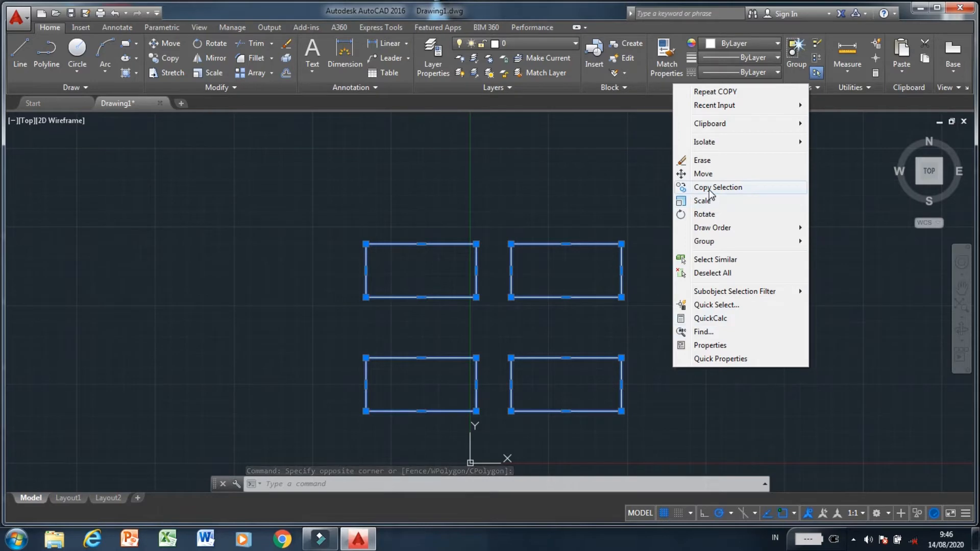
left_click(710, 190)
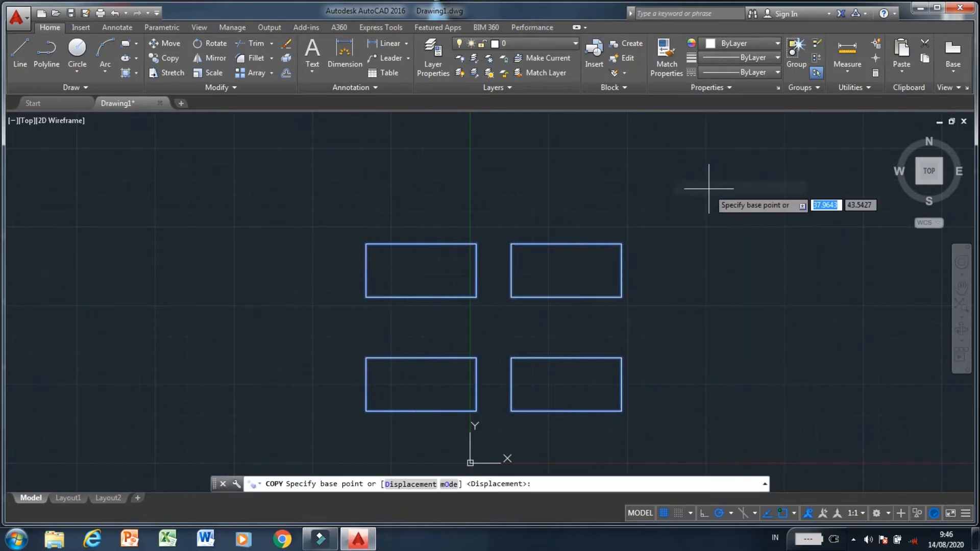
left_click(622, 244)
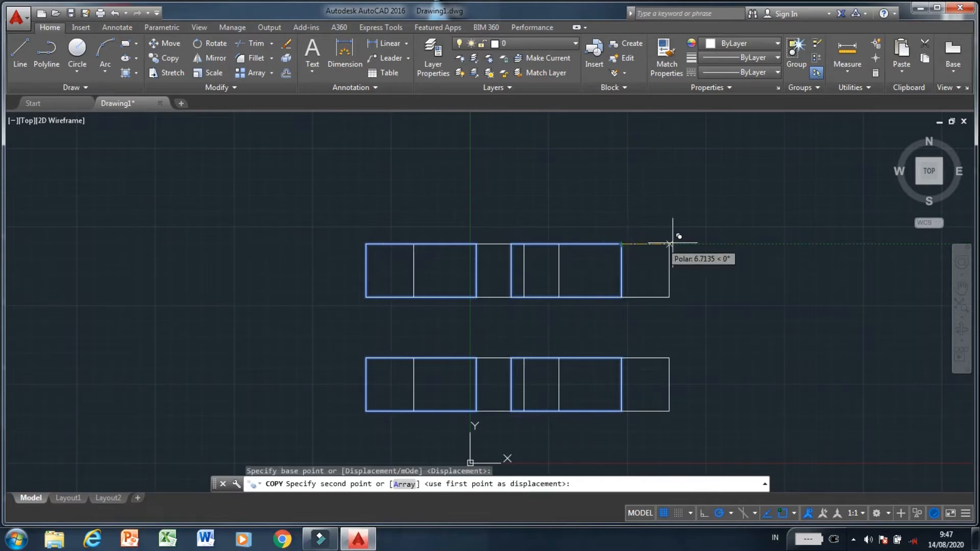
left_click(904, 244)
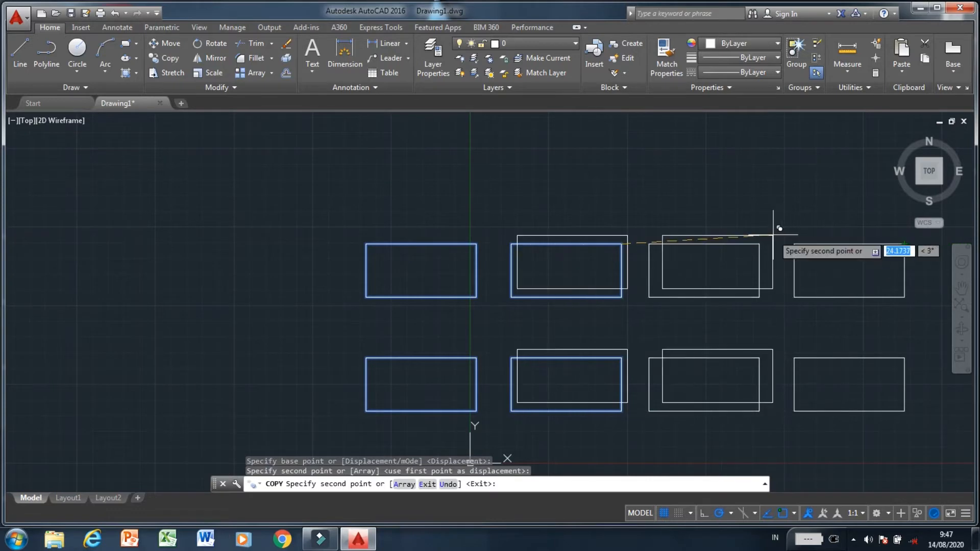
key("Return")
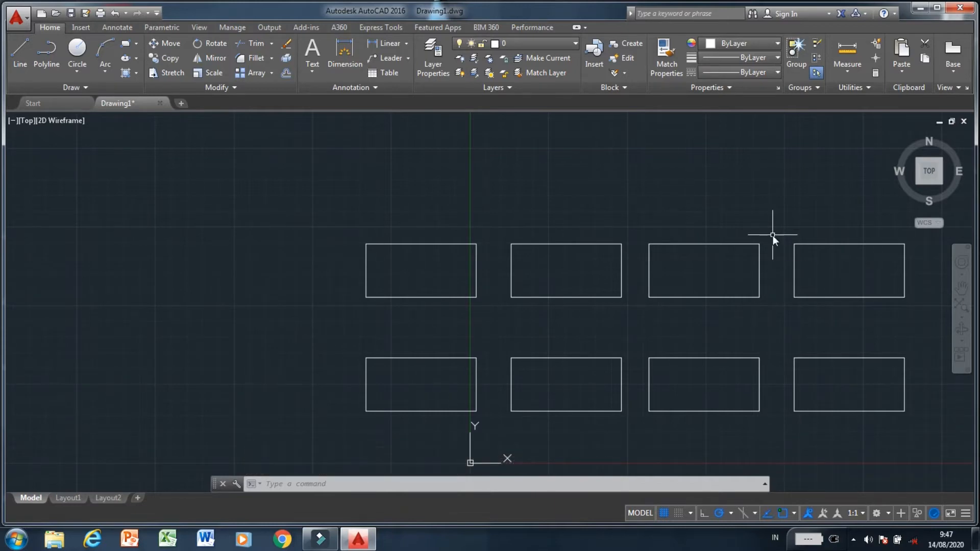
Step: Copy the upper row's leftmost rectangle about 22 units to its left, and place another copy below that in the lower row
type("CO")
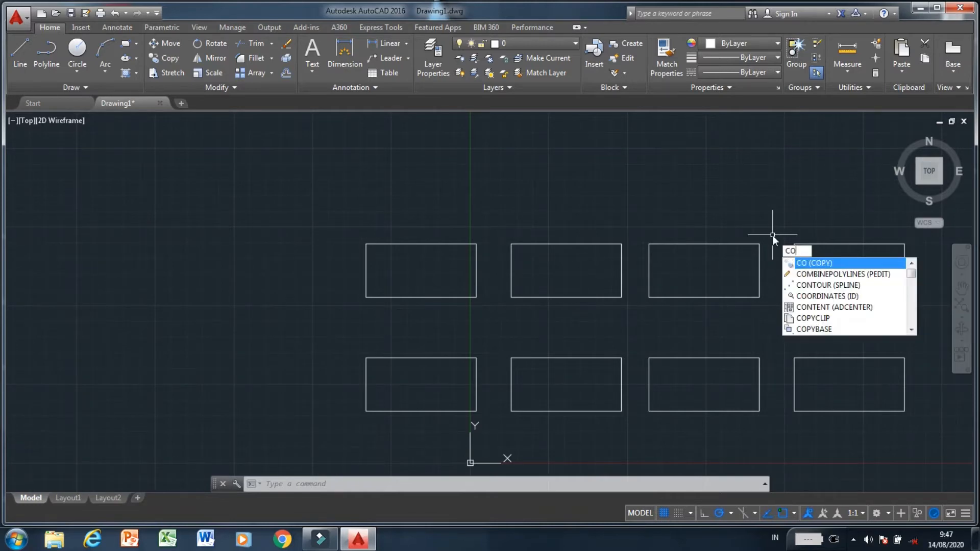
key("Return")
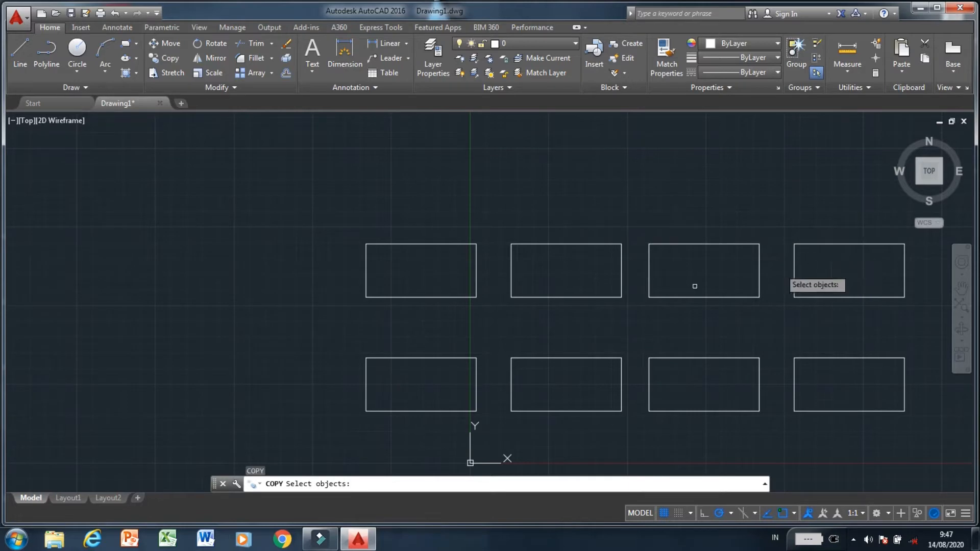
left_click(365, 297)
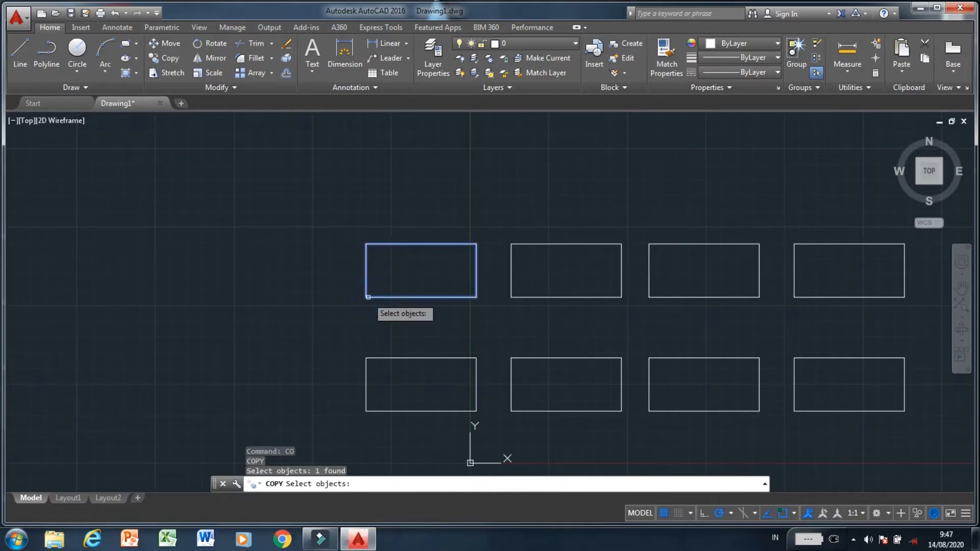
key("Return")
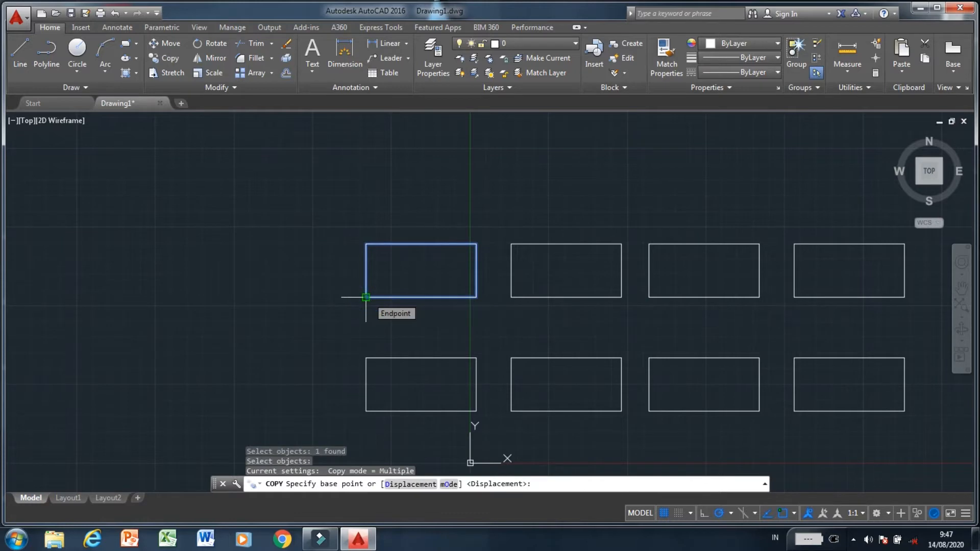
left_click(365, 297)
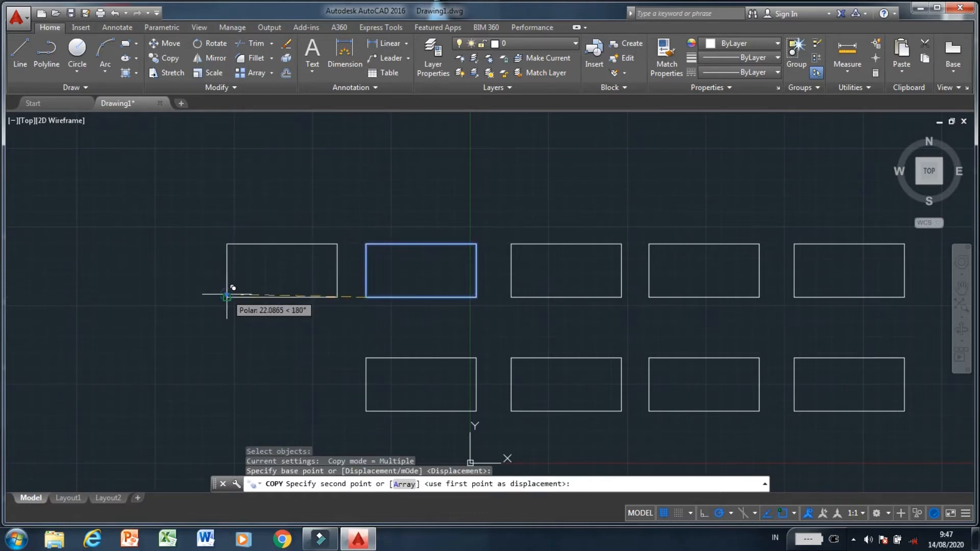
left_click(226, 297)
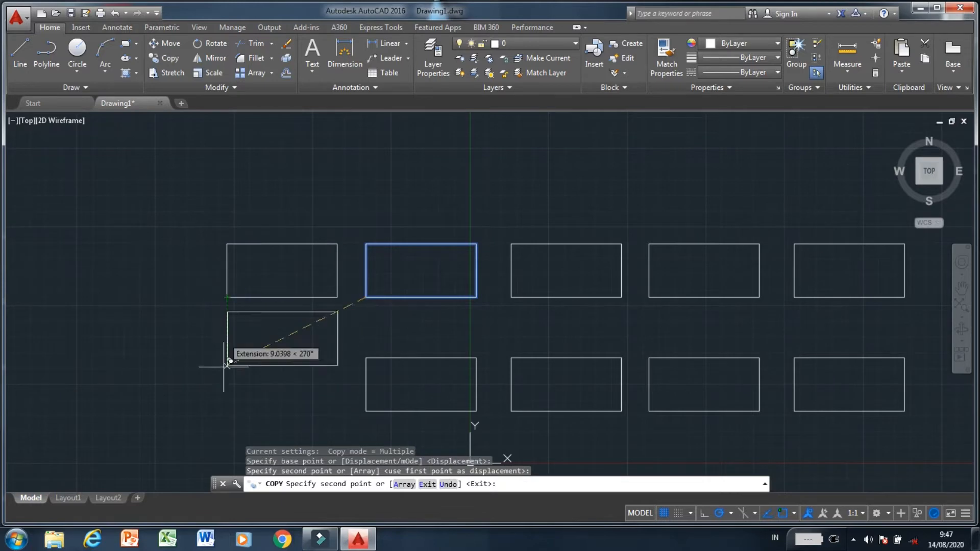
left_click(227, 409)
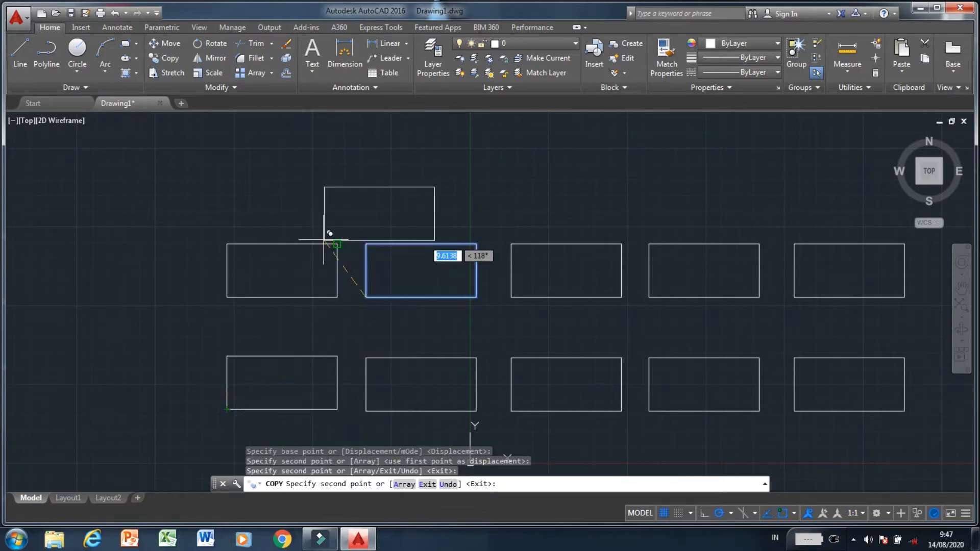
key("Return")
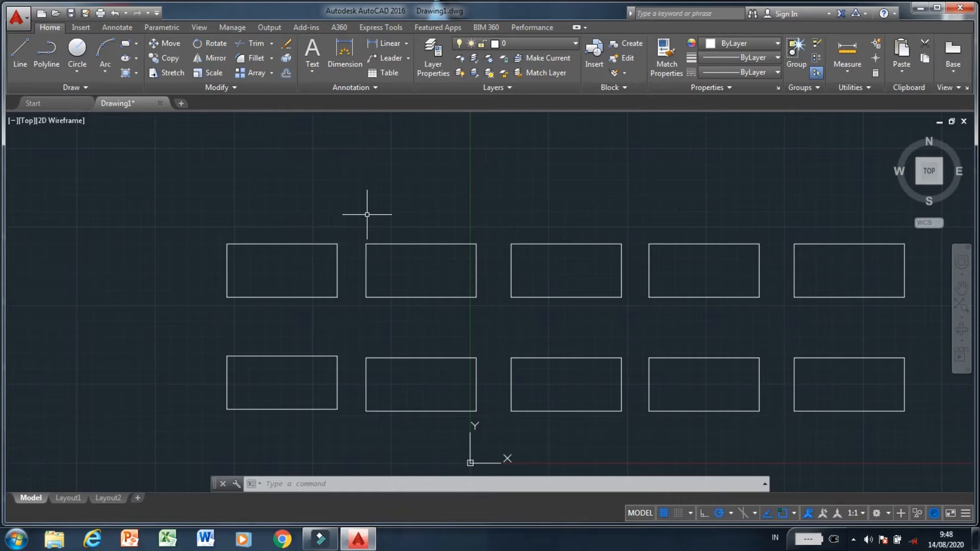
Step: Move the upper row's leftmost rectangle straight up from its top-left corner, clear above the row
left_click(170, 43)
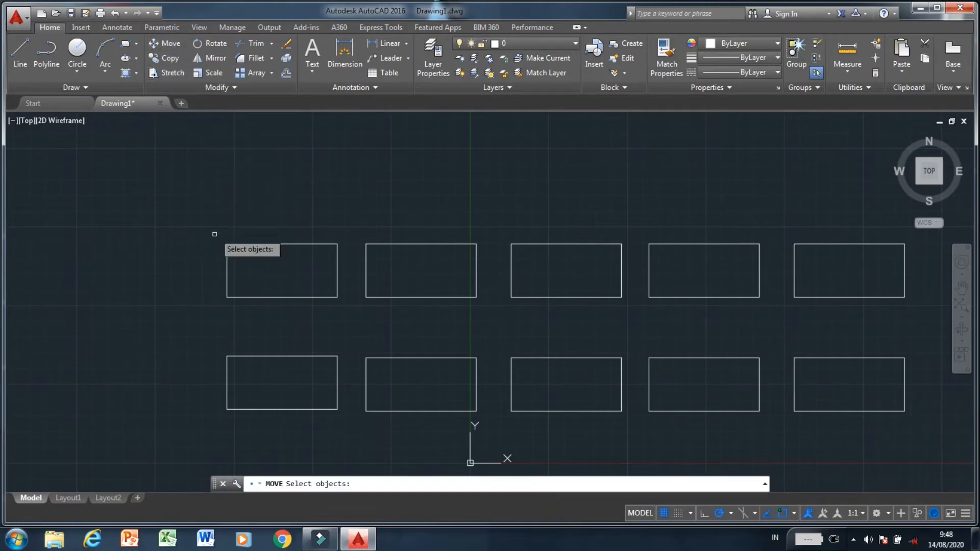
left_click(226, 255)
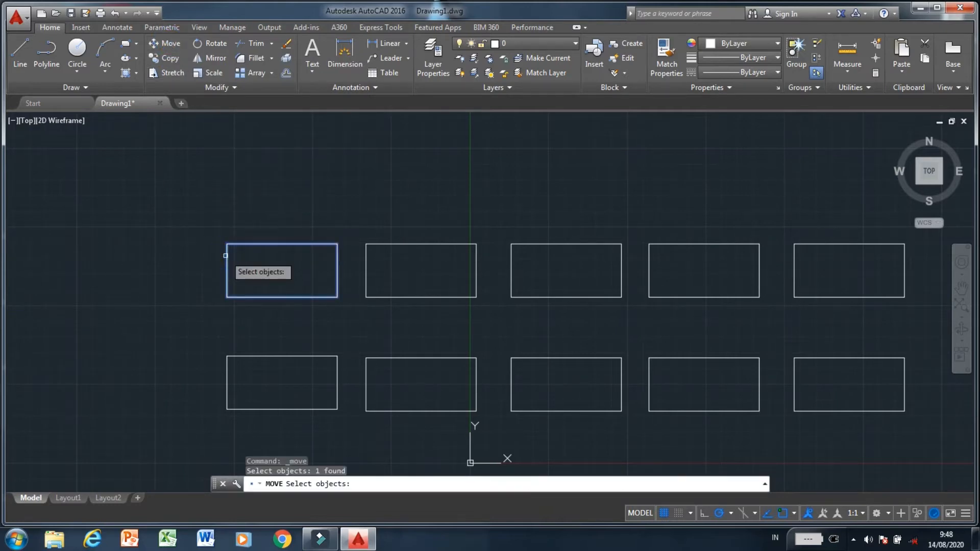
key("Return")
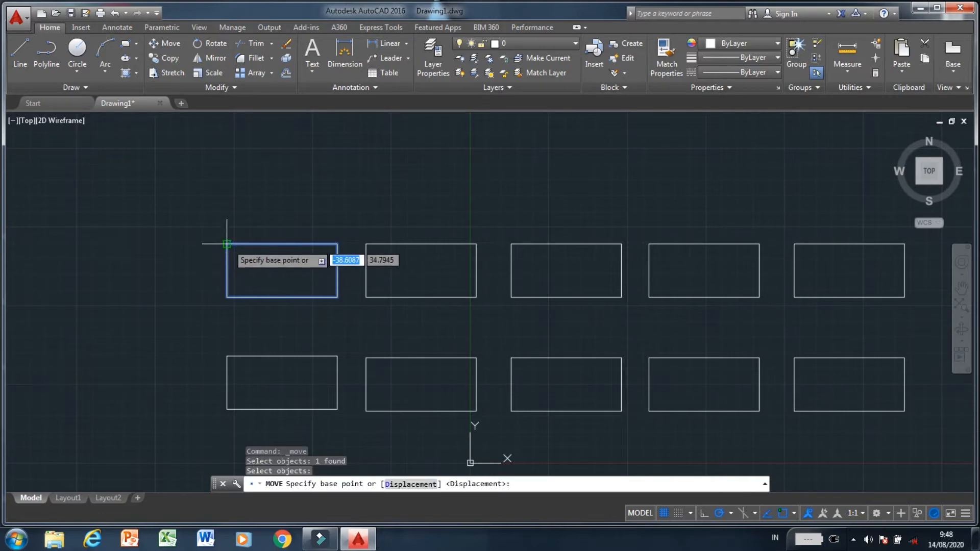
left_click(227, 244)
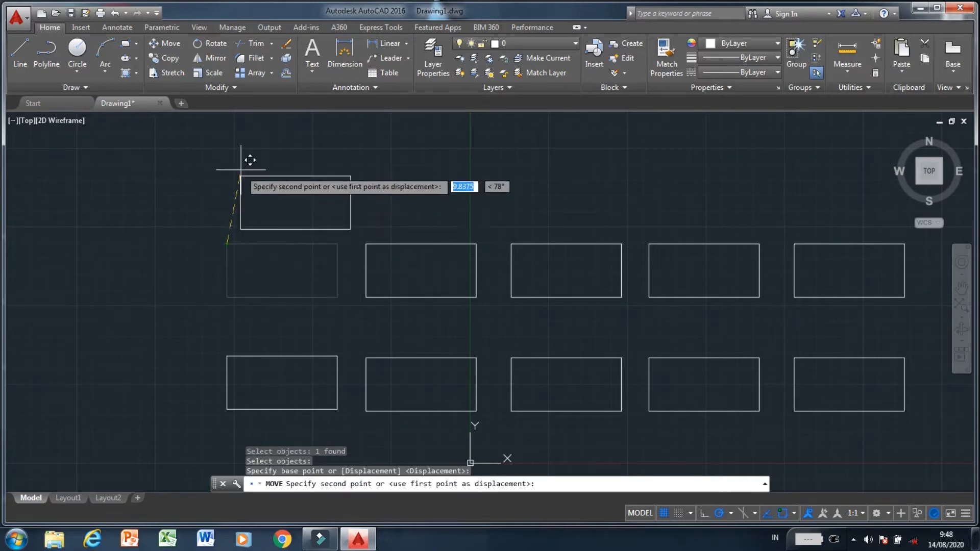
left_click(227, 146)
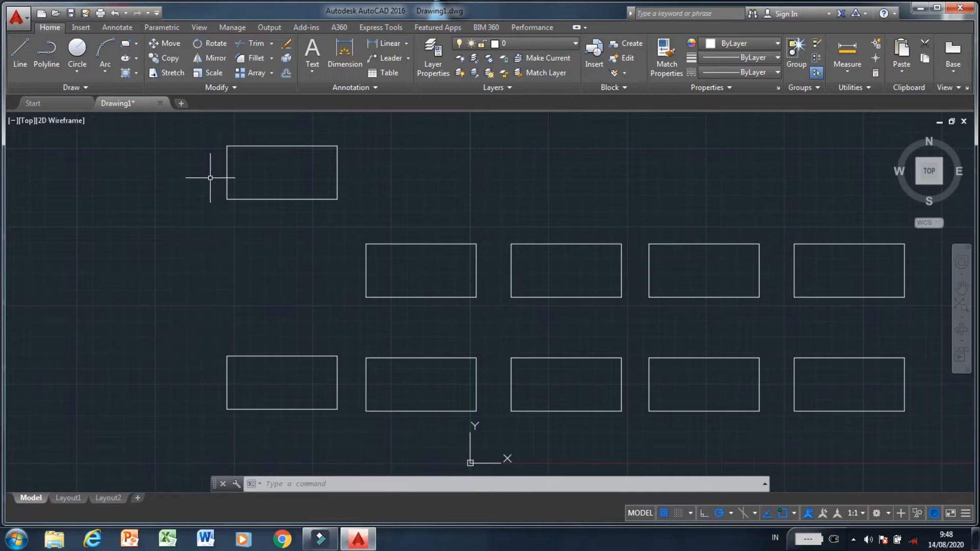
Step: Move the isolated rectangle above the rows about 57 units horizontally to the right, using its lower-right corner as base point
left_click(196, 135)
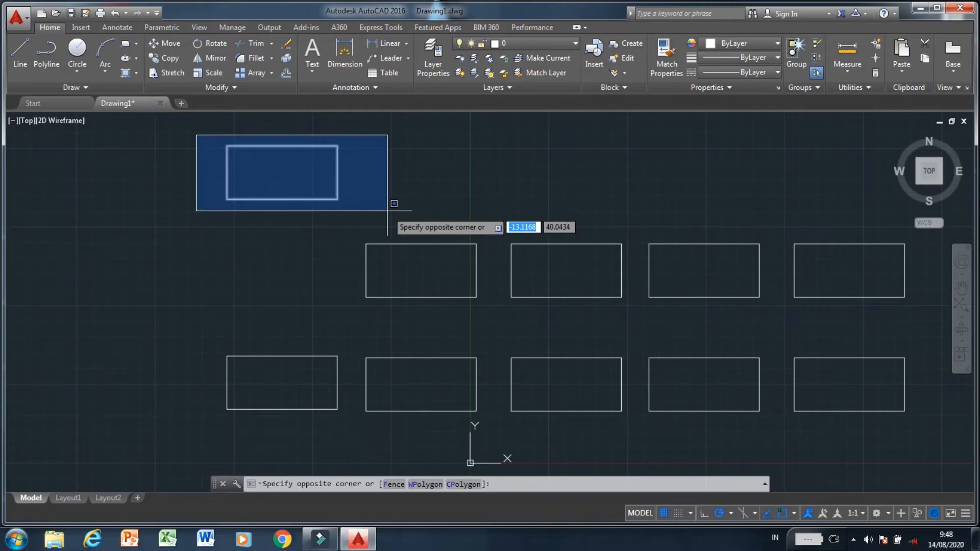
left_click(388, 211)
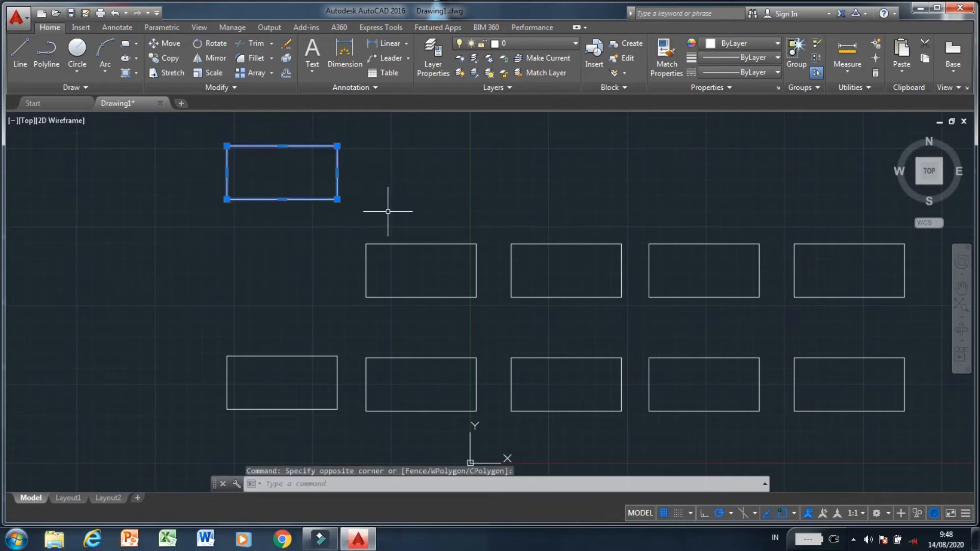
right_click(388, 211)
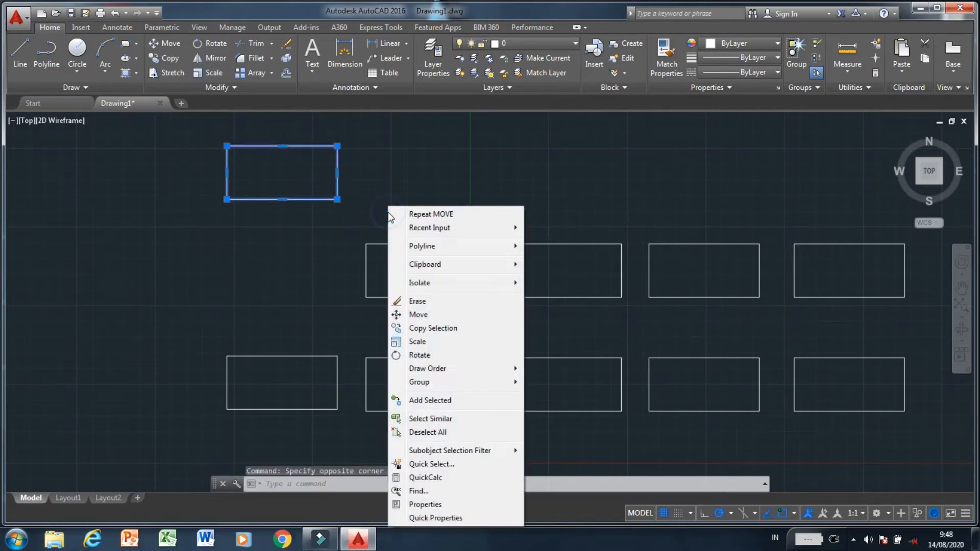
left_click(427, 315)
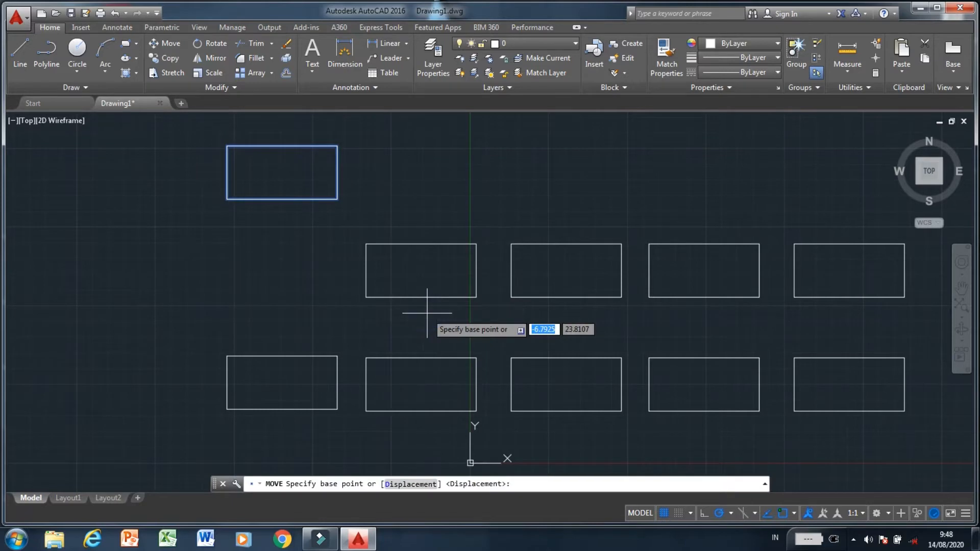
left_click(337, 199)
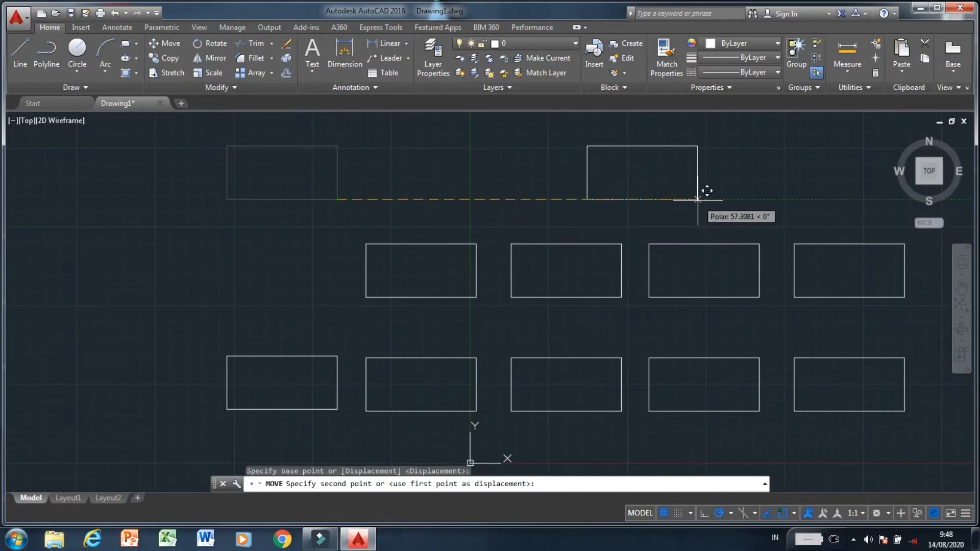
left_click(698, 199)
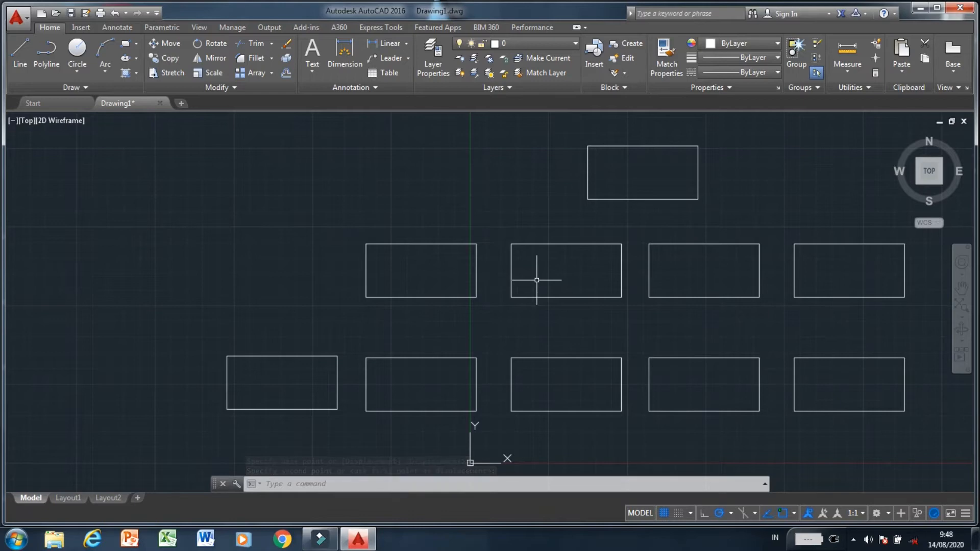
Step: Move the middle row's leftmost rectangle about 37 units to the upper left, using its top-right corner as base point
type("MO")
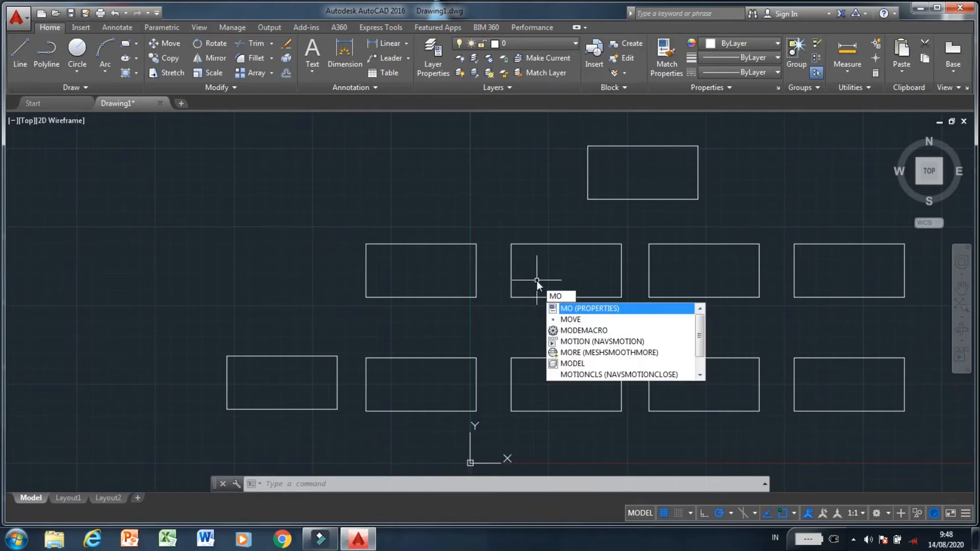
key("Down")
key("Return")
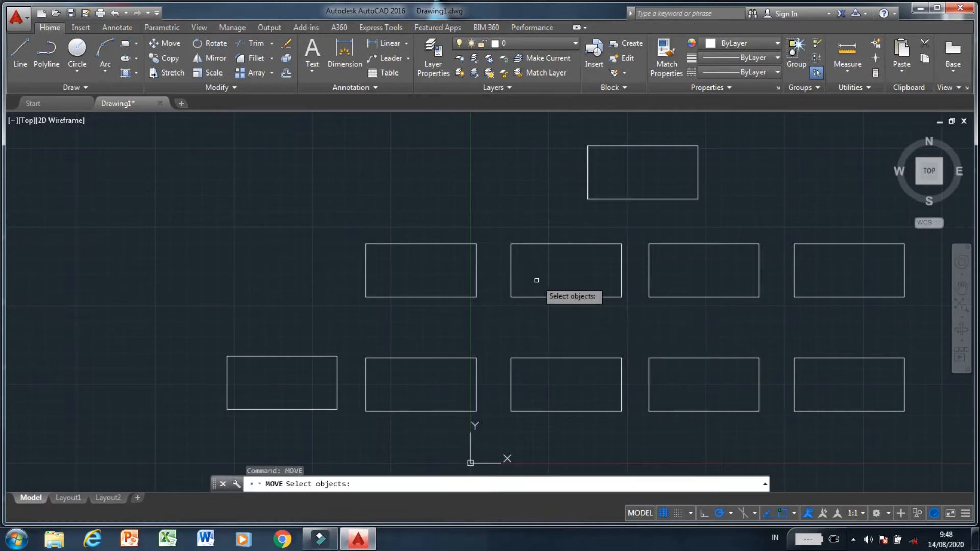
left_click(477, 255)
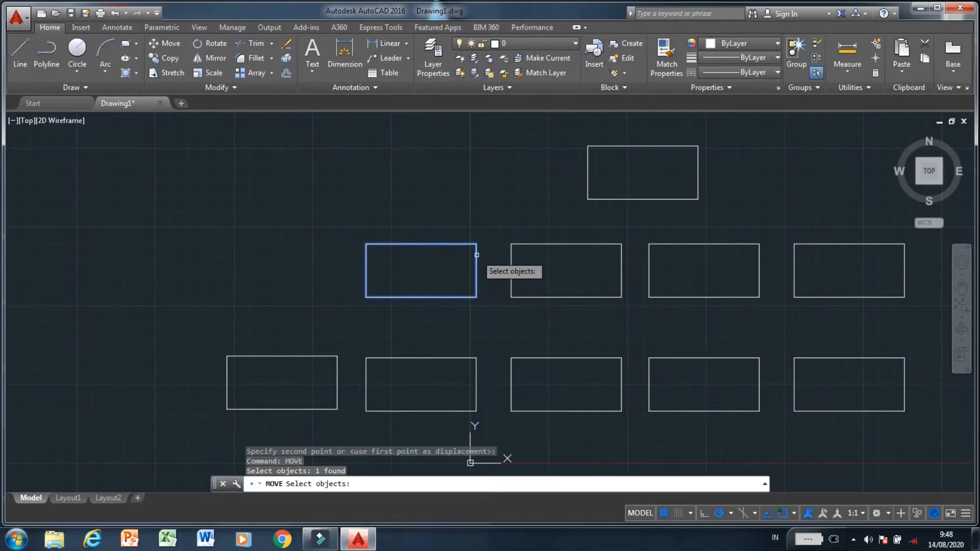
key("Return")
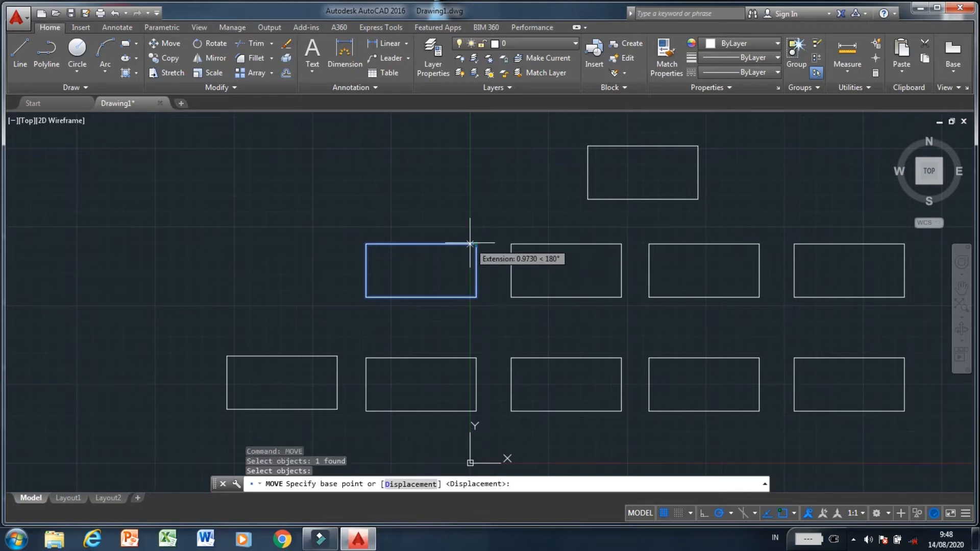
left_click(476, 244)
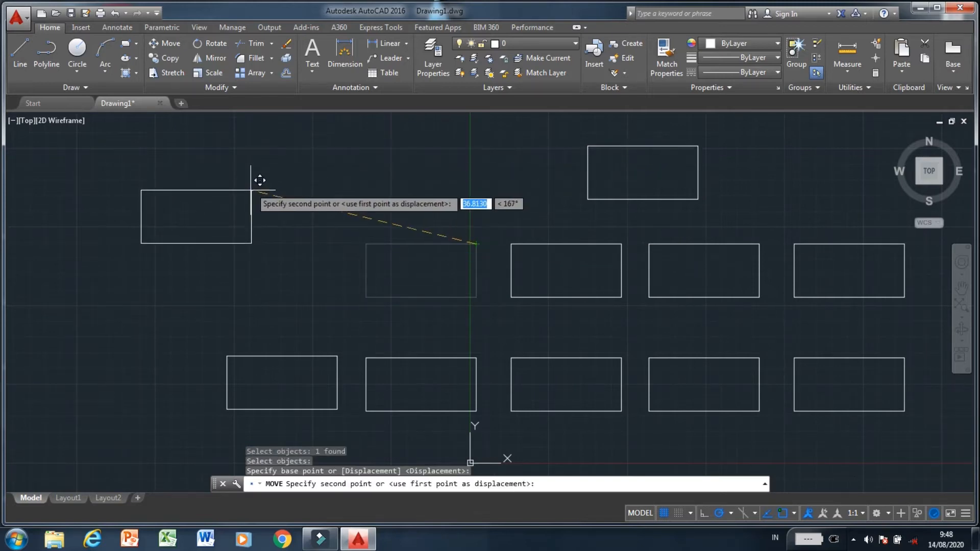
left_click(250, 194)
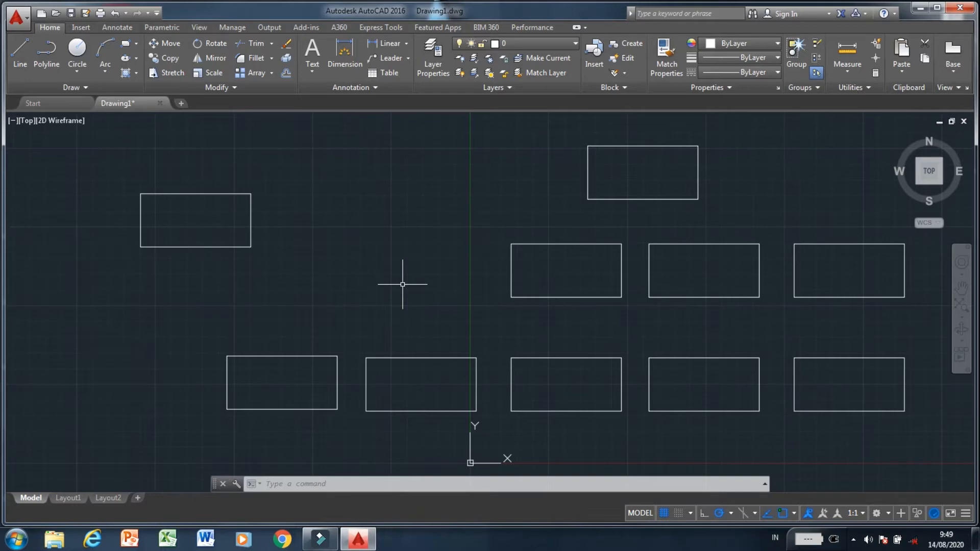
Step: Rotate the isolated upper-left rectangle by 45 degrees about its top-right corner
left_click(213, 44)
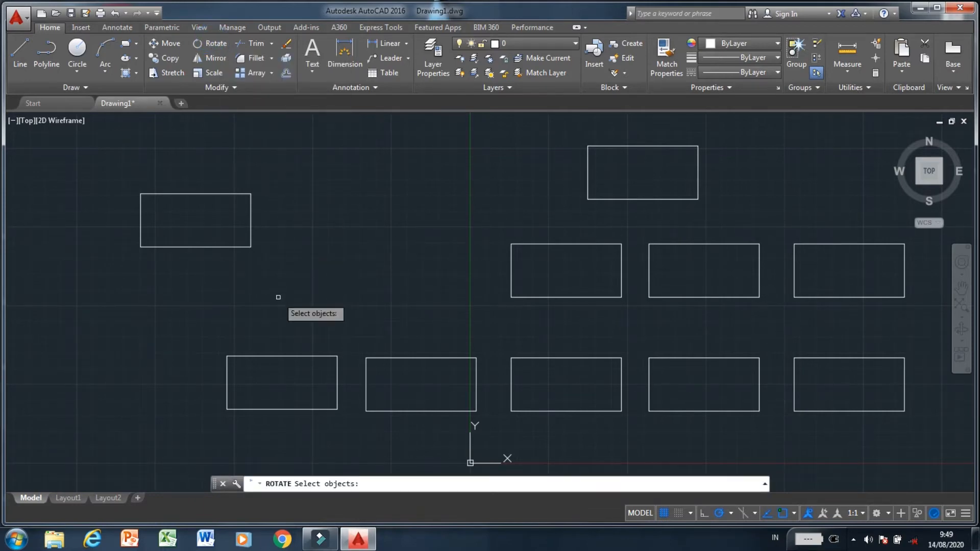
left_click(249, 209)
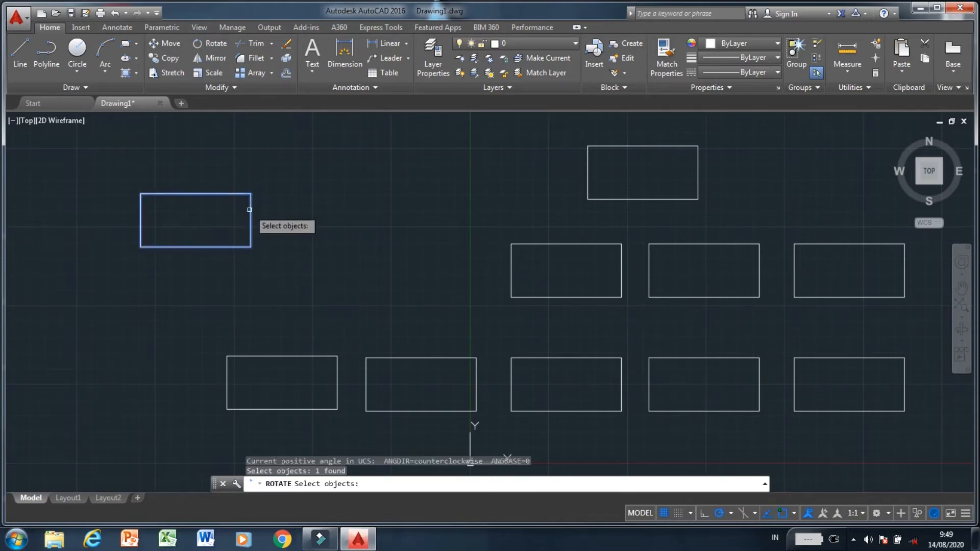
key("Return")
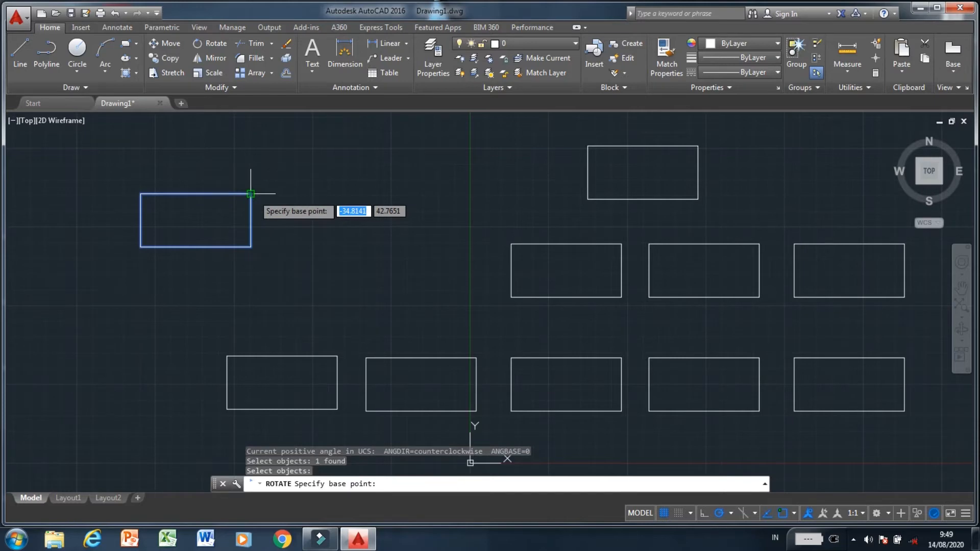
left_click(251, 194)
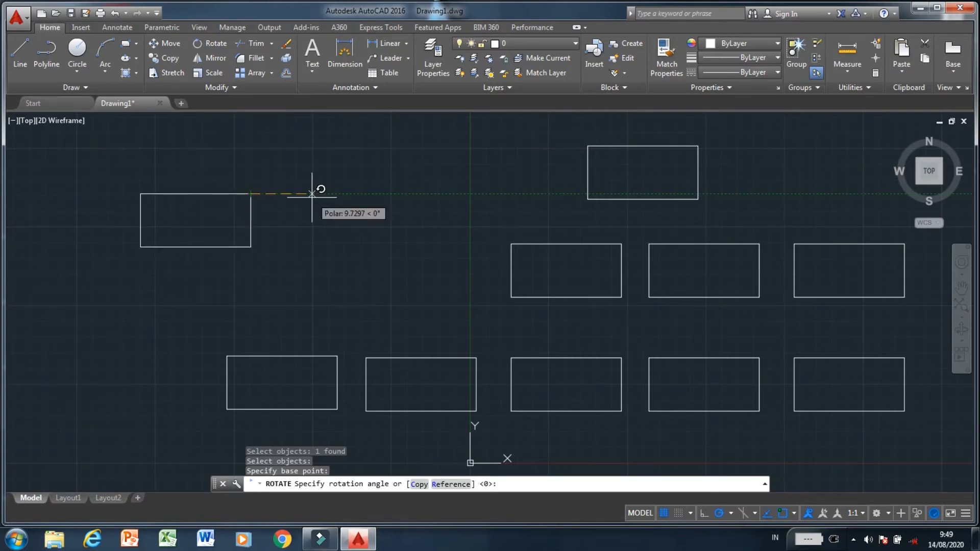
type("45")
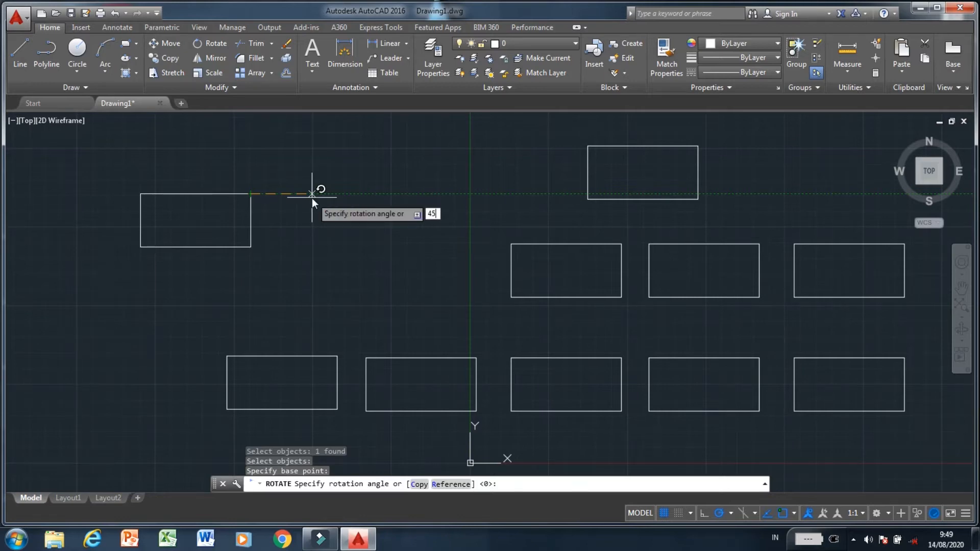
key("Return")
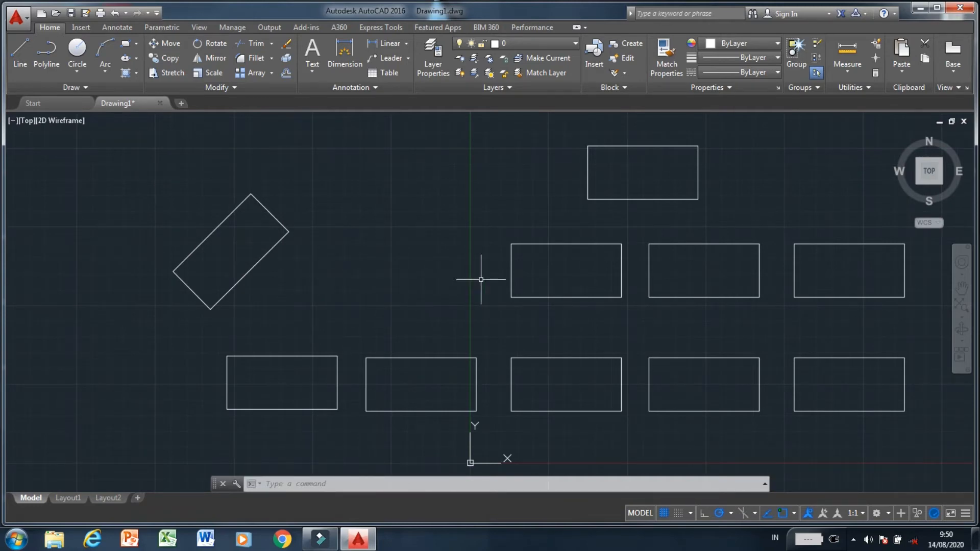
Step: Rotate the leftmost of the three rectangles in the middle row by about 130 degrees around its lower-left corner
left_click(511, 285)
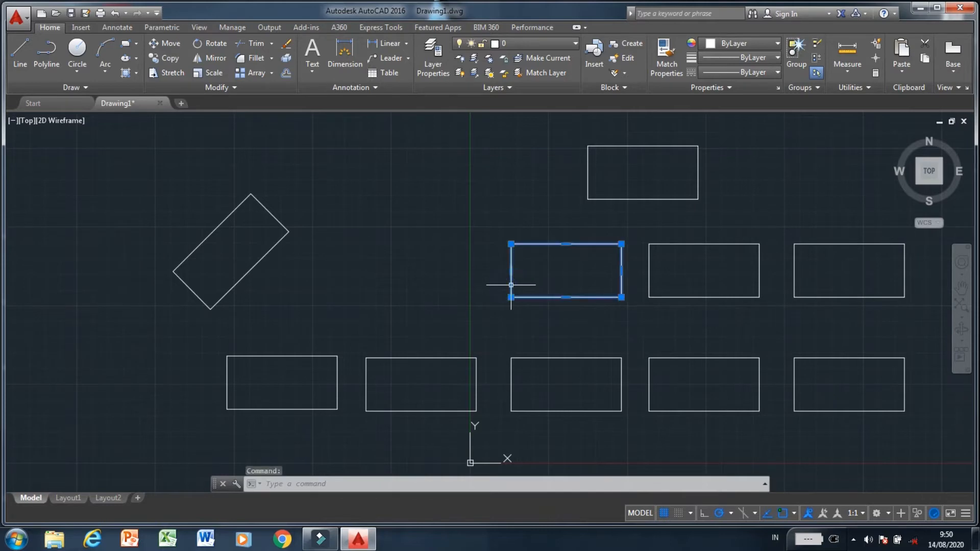
right_click(470, 274)
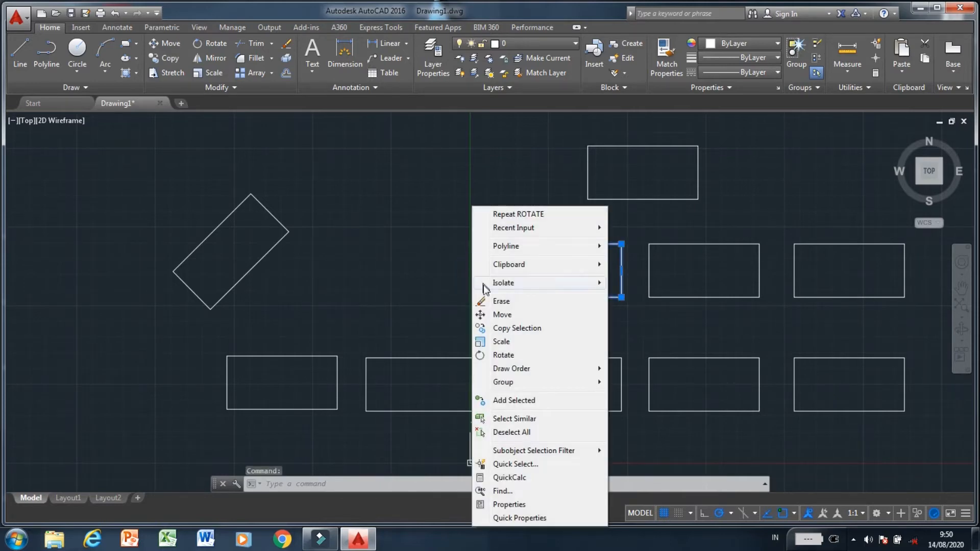
left_click(503, 355)
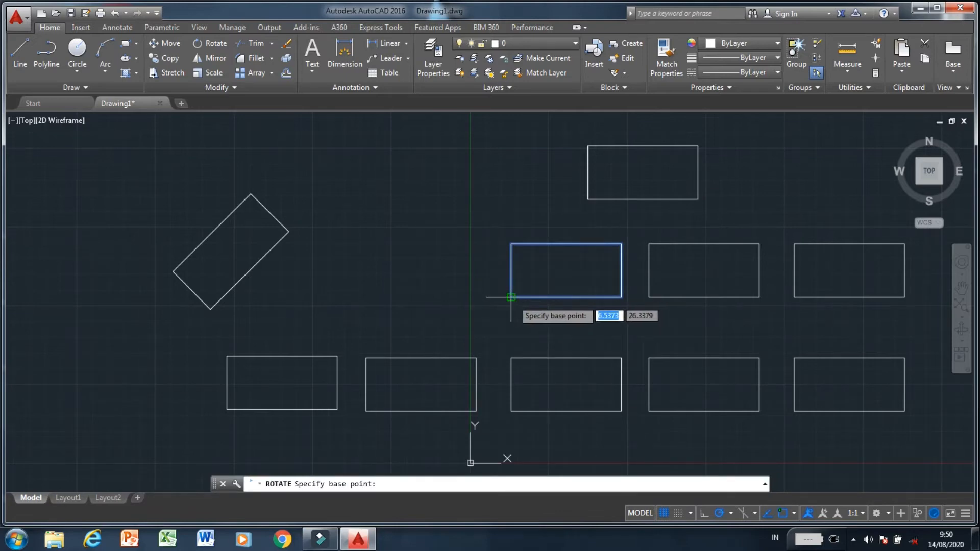
left_click(512, 299)
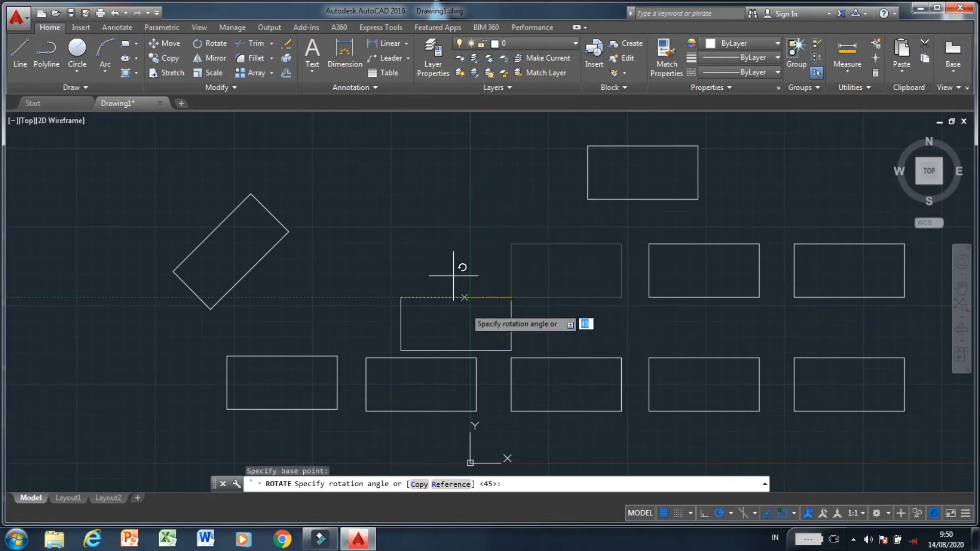
left_click(451, 226)
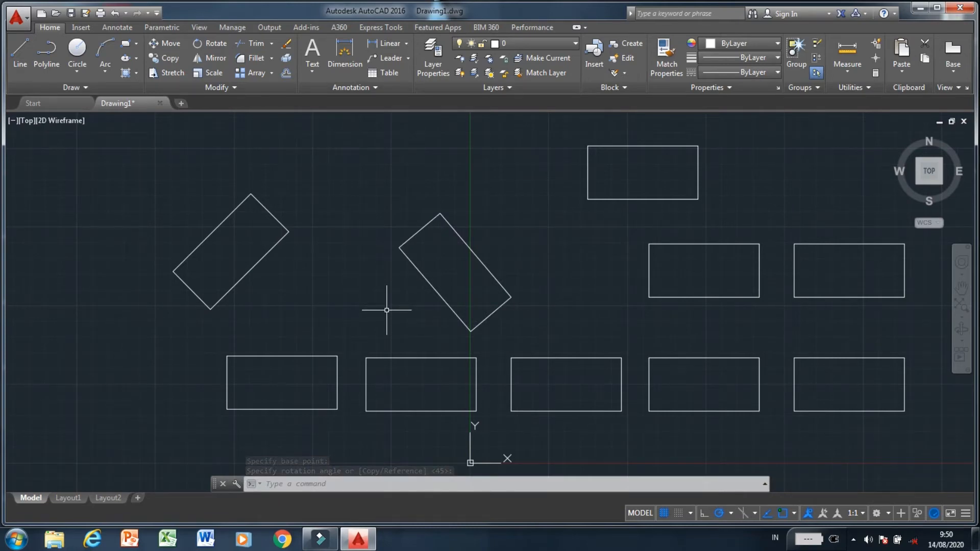
Step: Rotate the bottom row's leftmost rectangle freehand about its top-right corner, swinging it above the row between the two tilted rectangles
type("R")
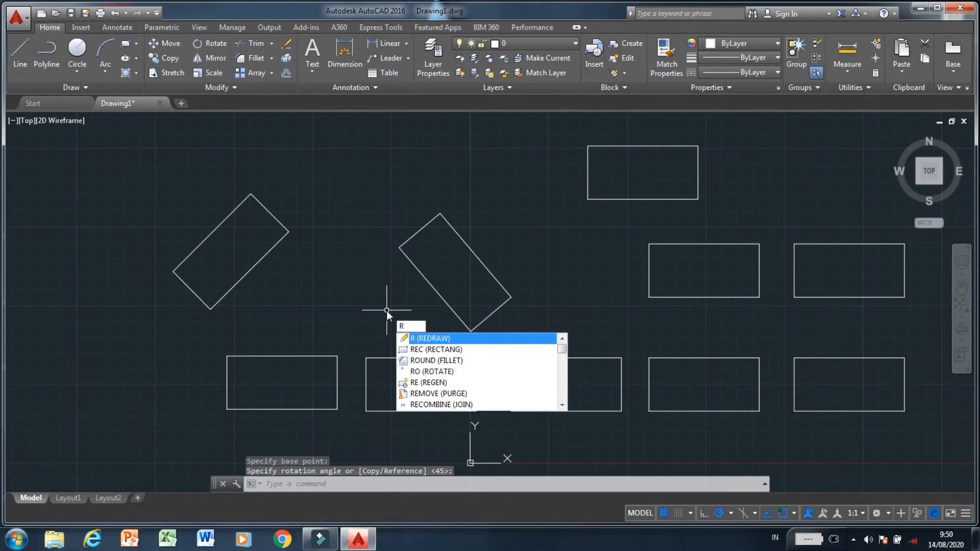
type("OT")
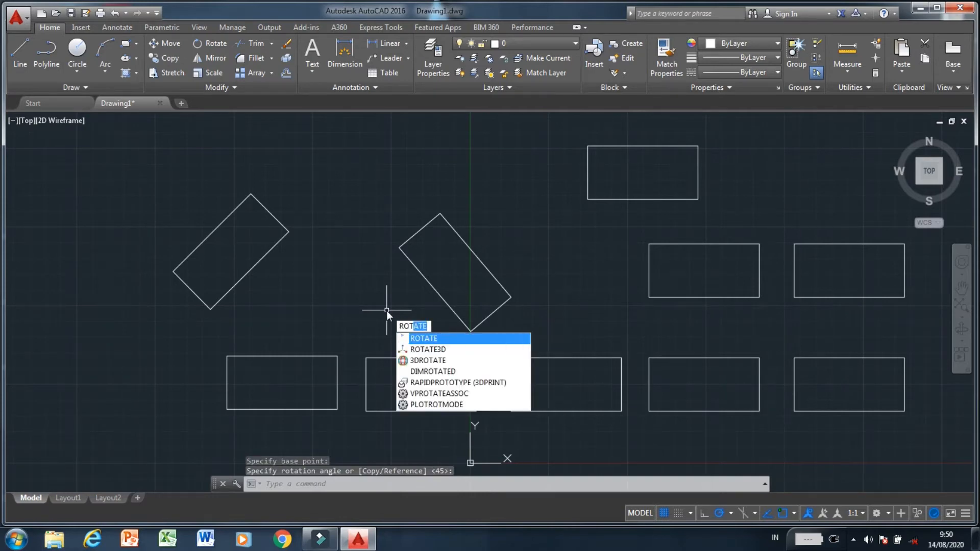
key("Return")
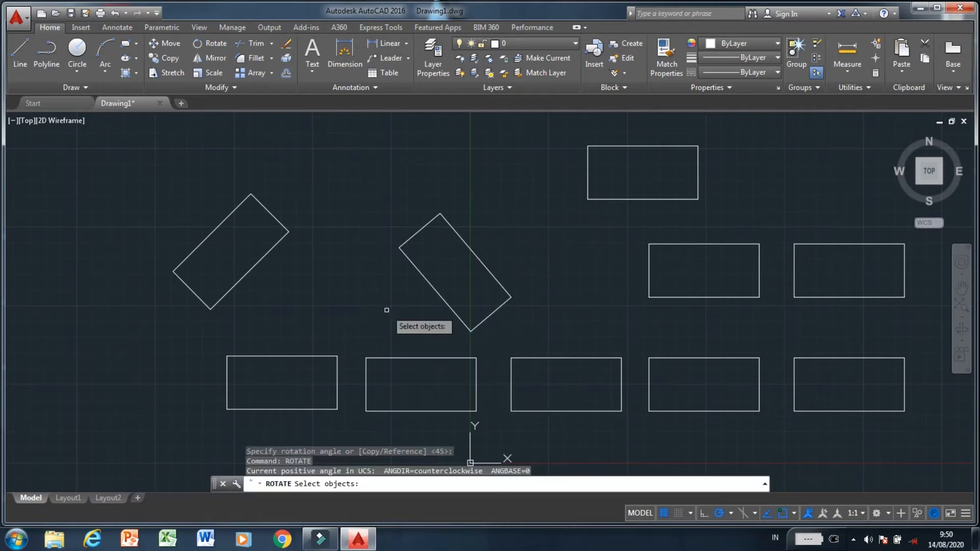
left_click(327, 355)
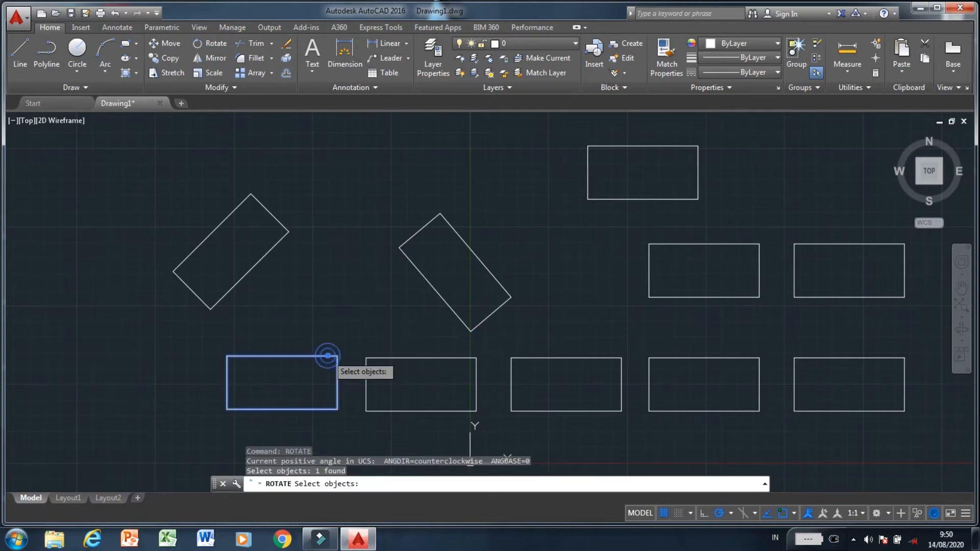
right_click(327, 355)
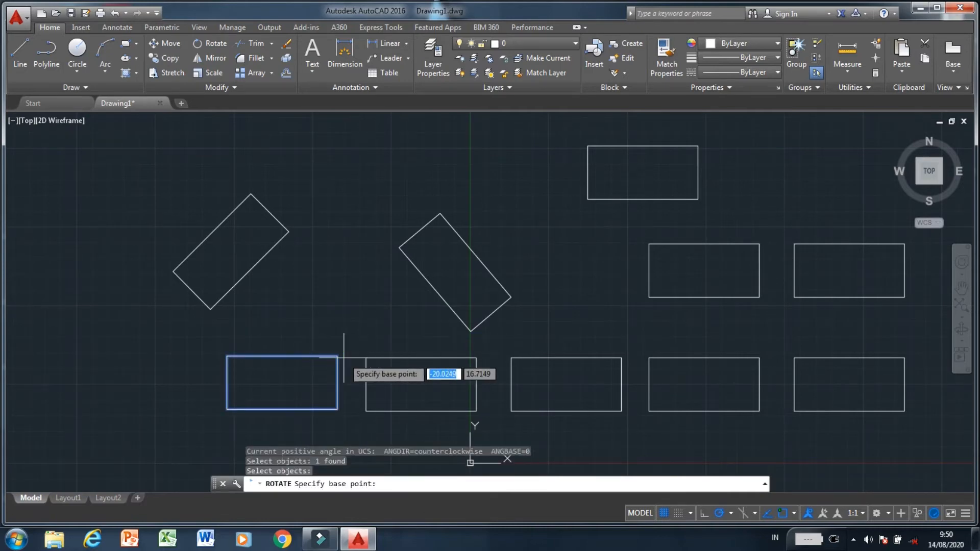
left_click(337, 356)
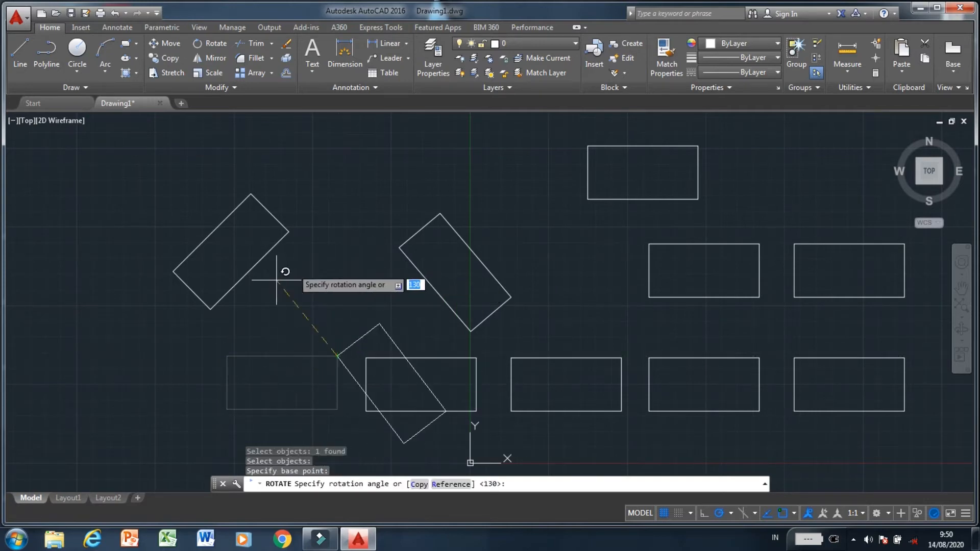
left_click(315, 383)
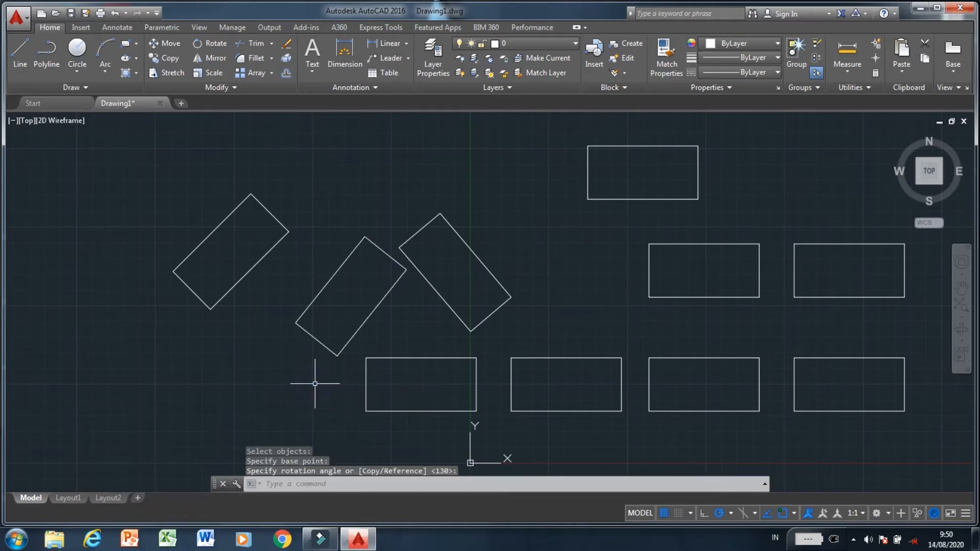
key("Escape")
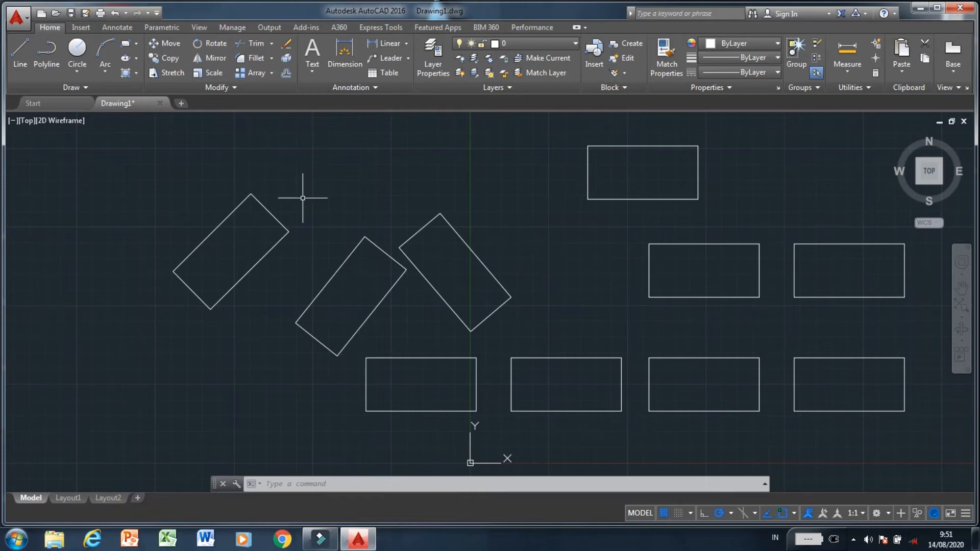
Step: Scale the isolated uppermost rectangle by a factor of 2 about its lower-right corner
left_click(207, 75)
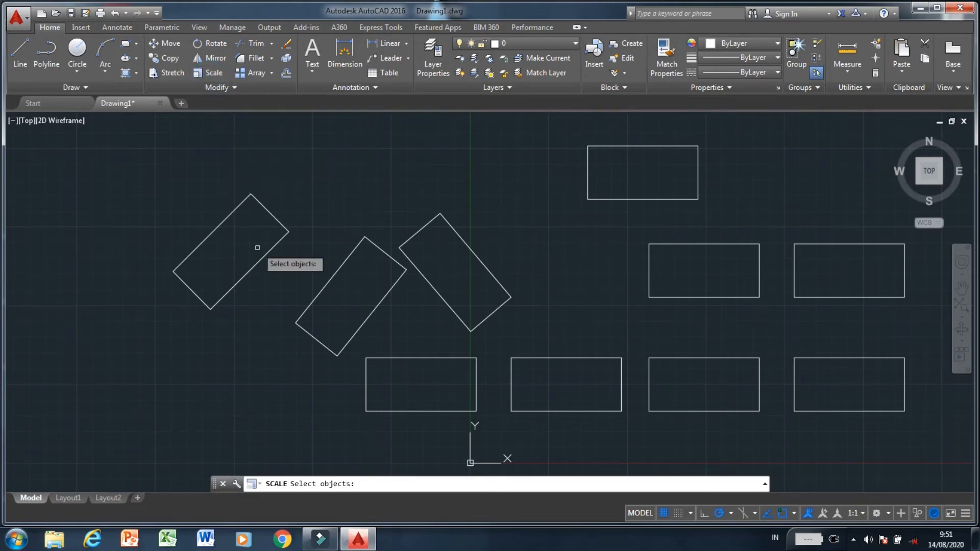
left_click(650, 200)
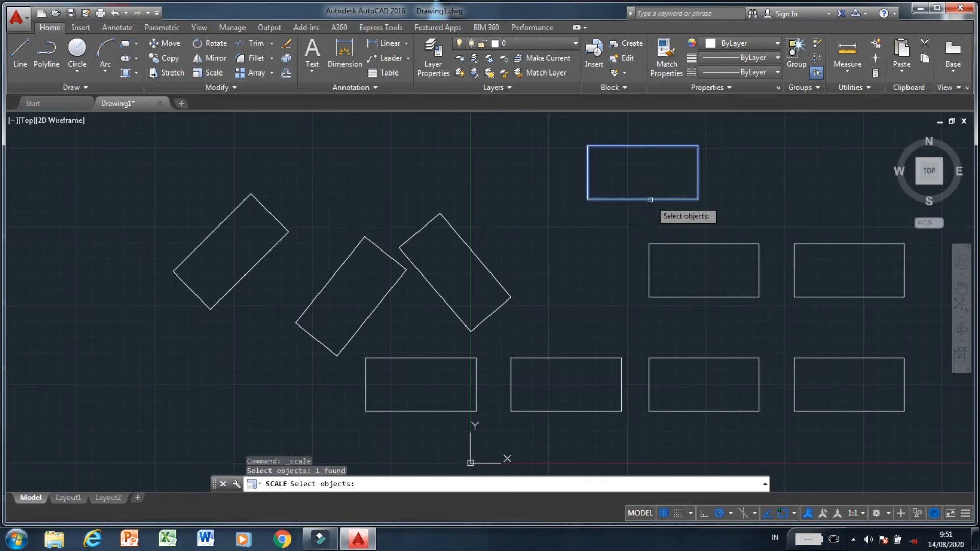
key("Return")
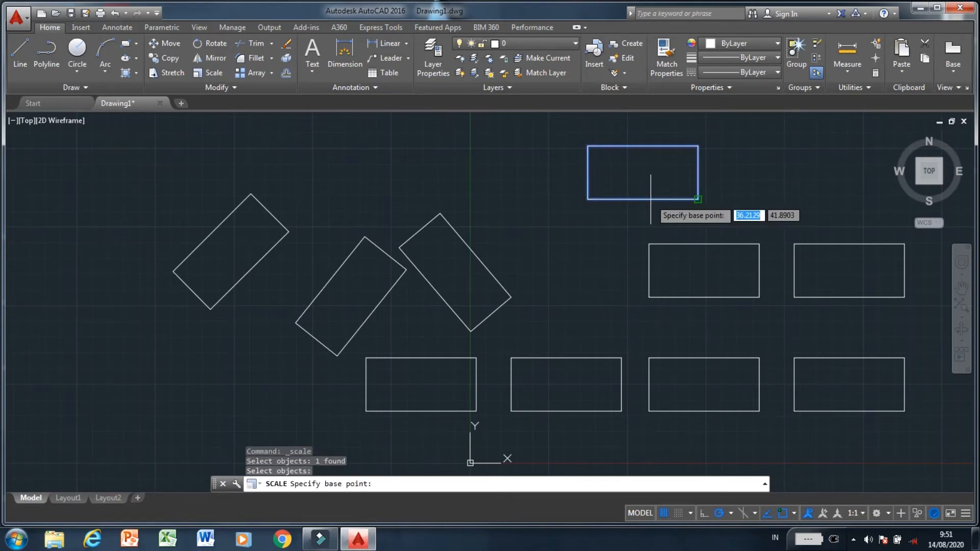
left_click(698, 199)
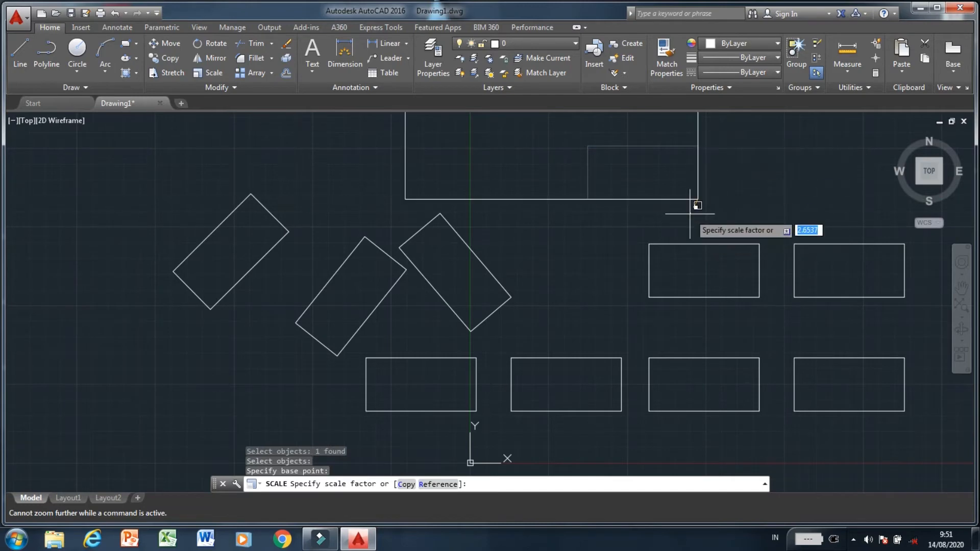
scroll(691, 218, "up", 4)
scroll(697, 213, "down", 3)
scroll(697, 214, "up", 1)
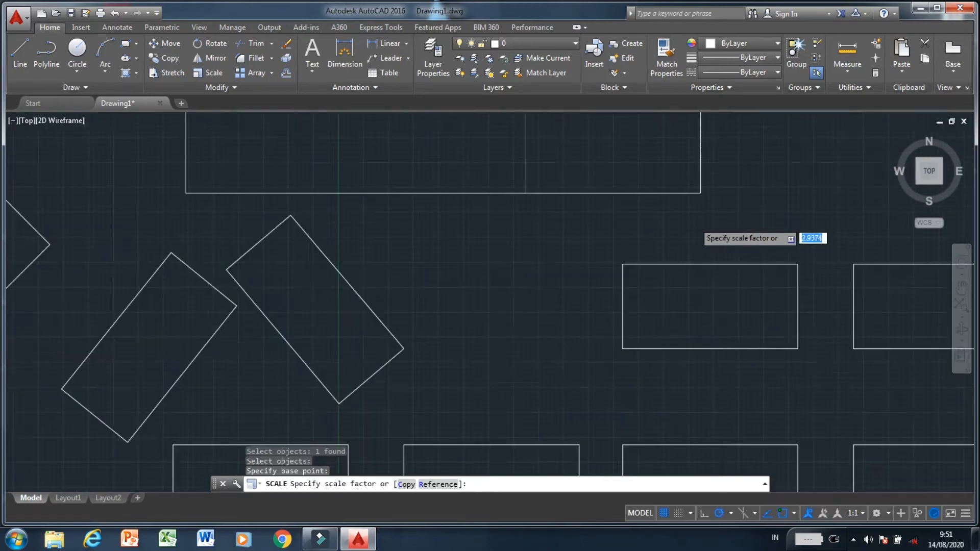
scroll(698, 221, "down", 1)
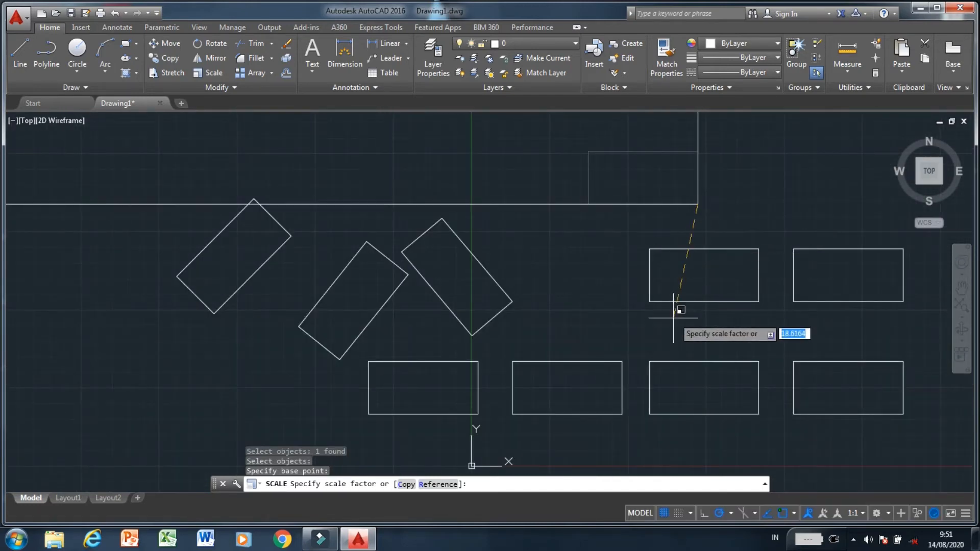
middle_click_drag(668, 334, 624, 447)
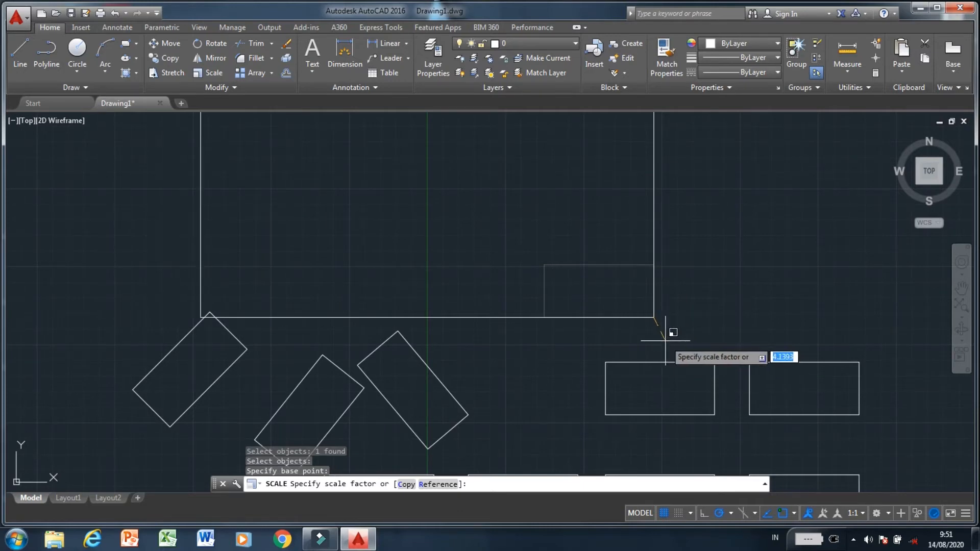
type("2")
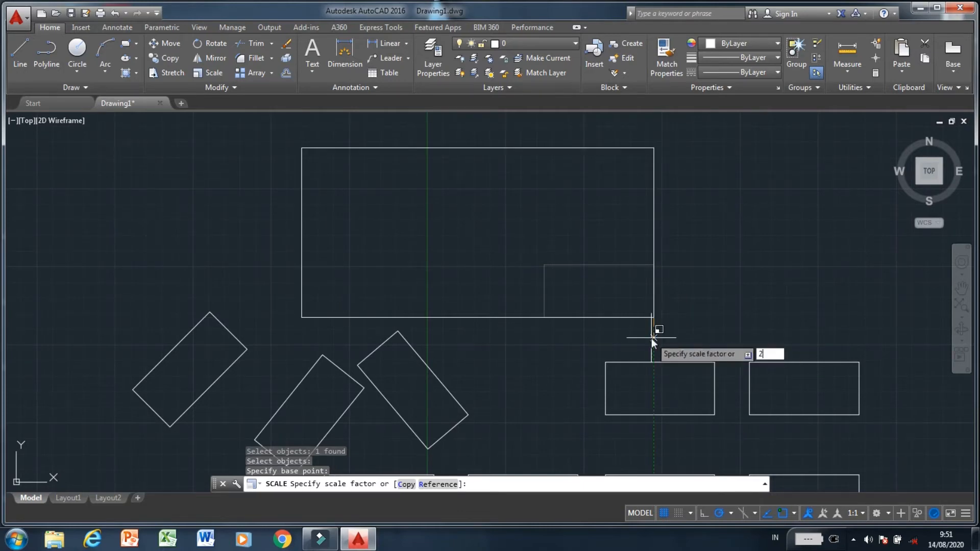
key("Return")
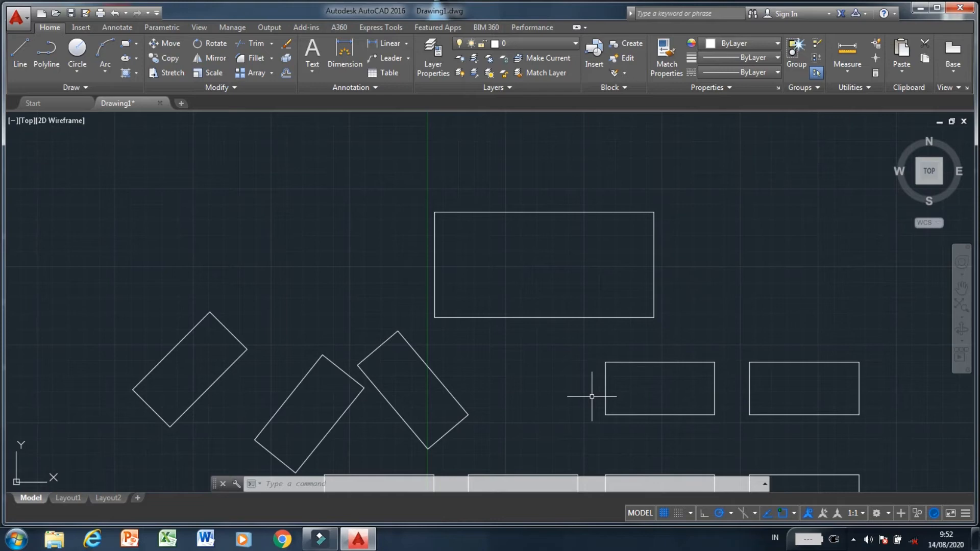
Step: Scale the uppermost rectangle up freehand about its lower-right corner so that it dwarfs the other rectangles
left_click(605, 319)
right_click(607, 321)
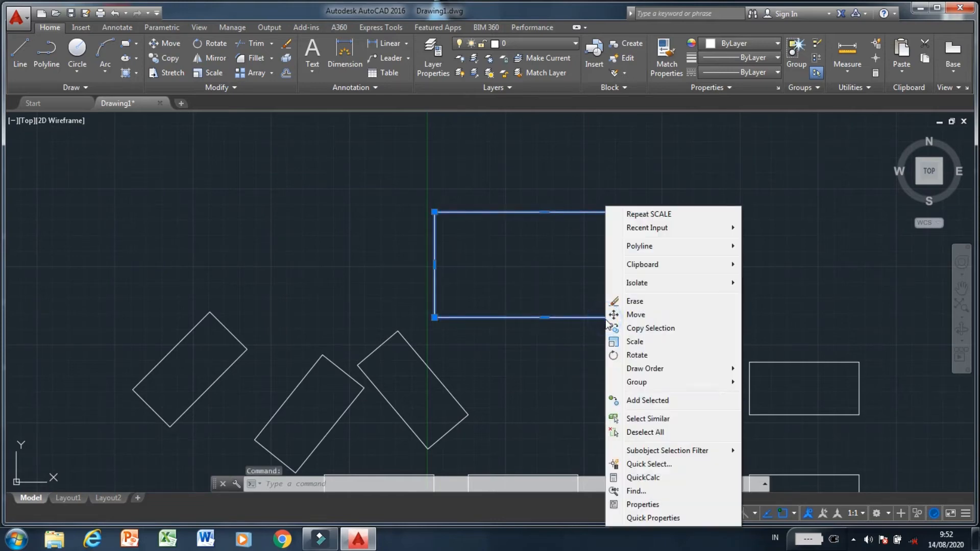
left_click(632, 340)
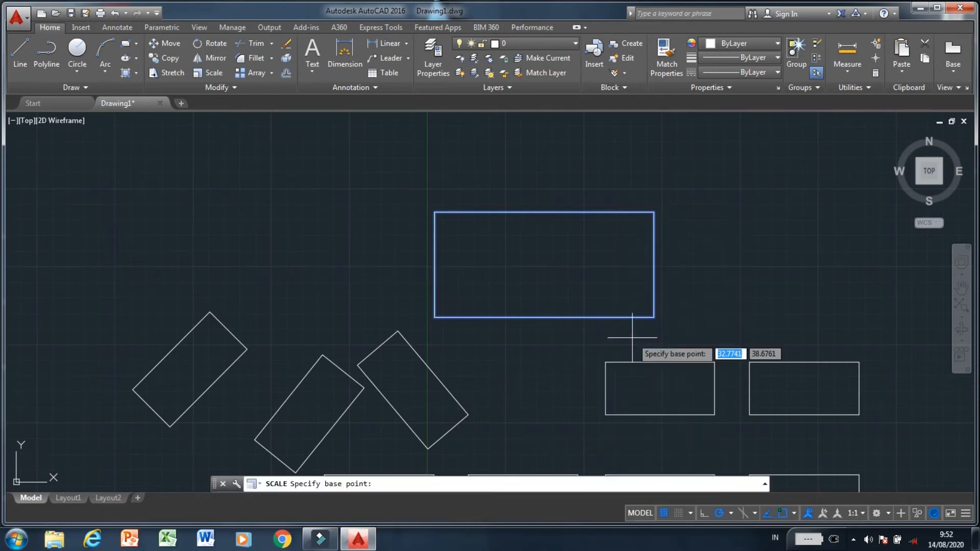
left_click(653, 318)
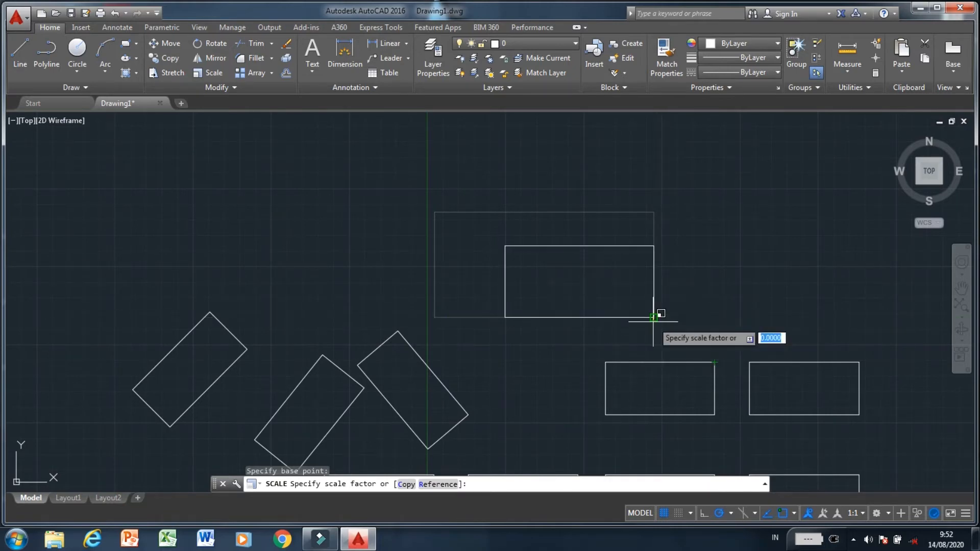
left_click(653, 321)
left_click(556, 344)
Step: Enlarge the oversized rectangle freehand once more with the Scale command, using its lower-right corner as base point
scroll(633, 305, "down", 10)
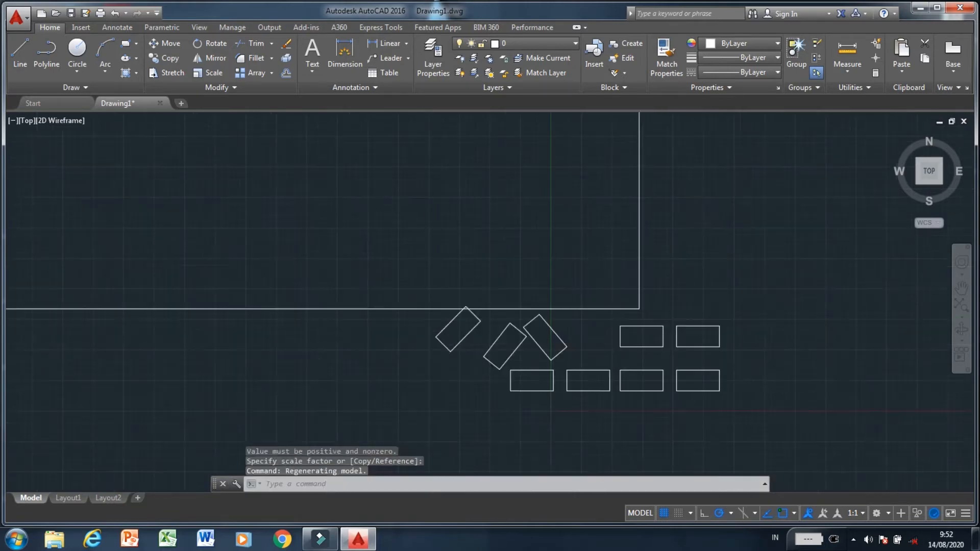
scroll(381, 282, "down", 4)
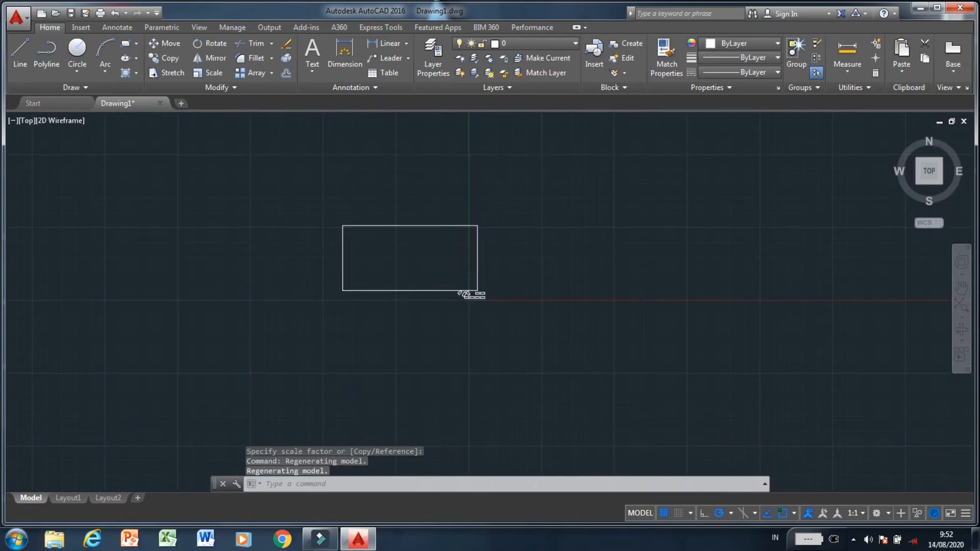
scroll(439, 228, "up", 4)
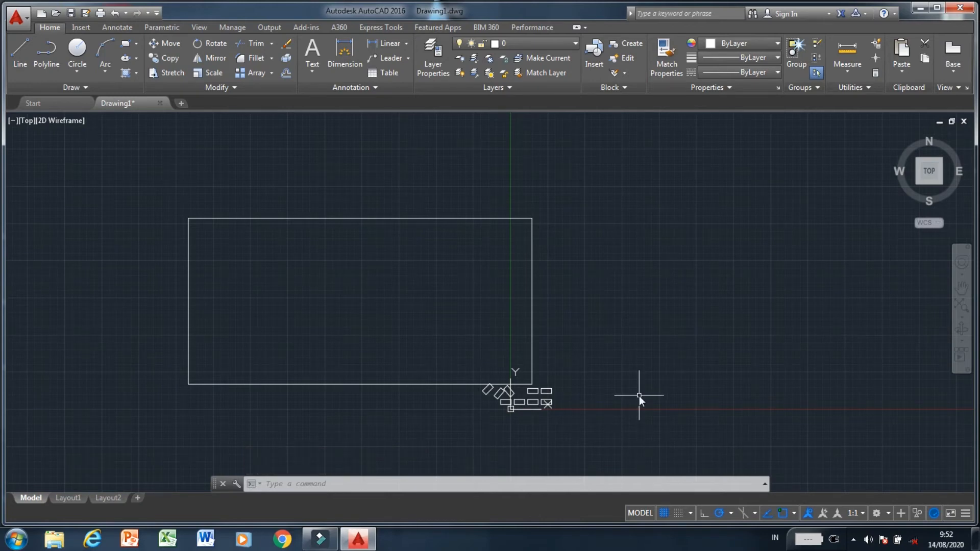
type("SCALE")
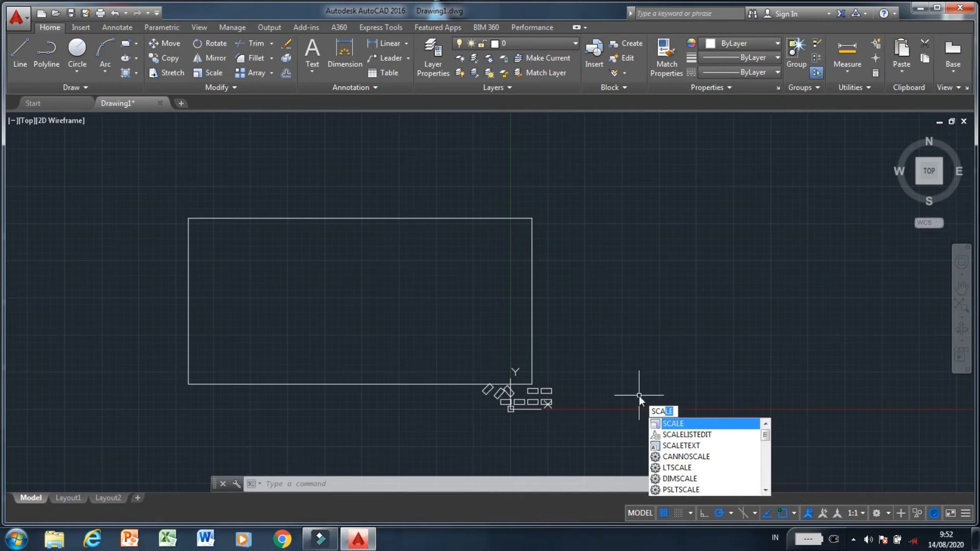
key("Return")
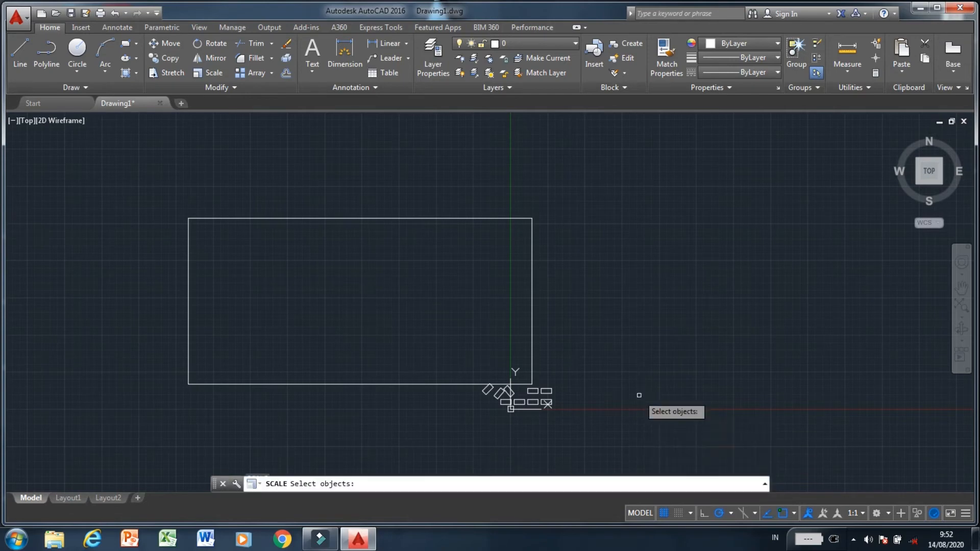
left_click(532, 315)
right_click(532, 361)
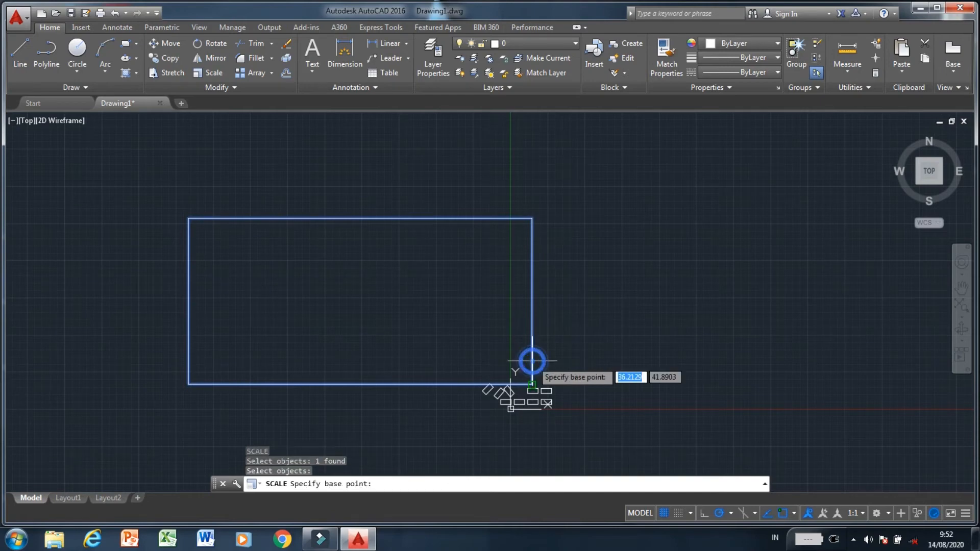
left_click(532, 384)
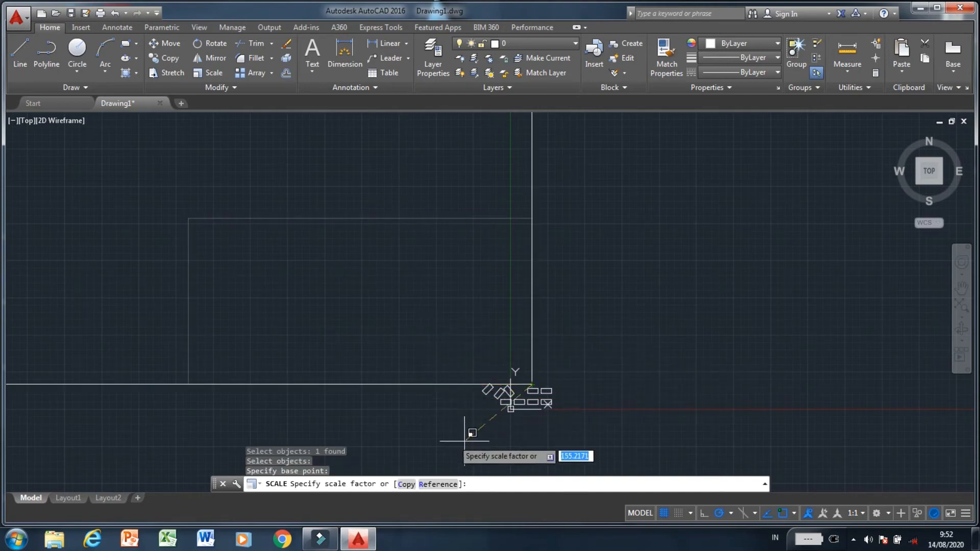
left_click(569, 346)
Step: Delete the oversized rectangle from the drawing
scroll(613, 398, "down", 8)
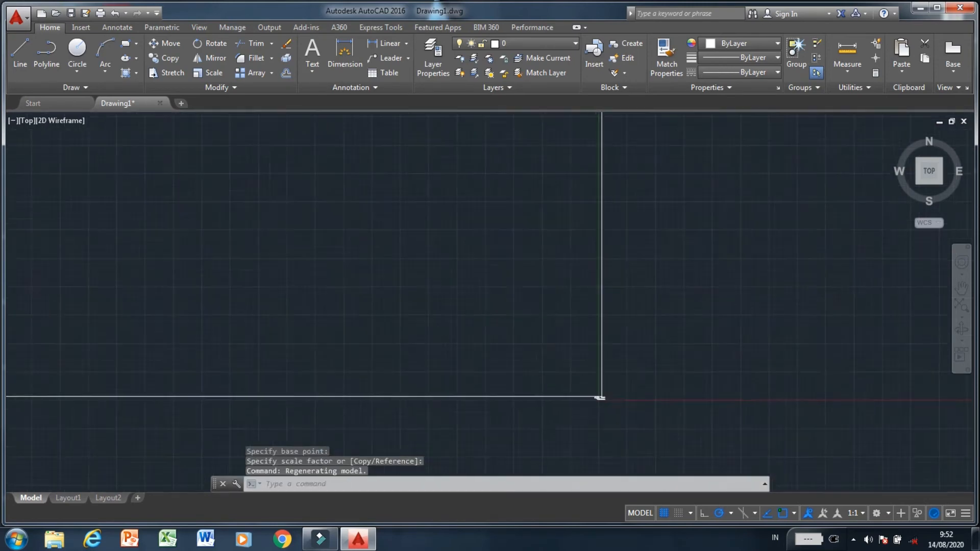
scroll(600, 398, "up", 1)
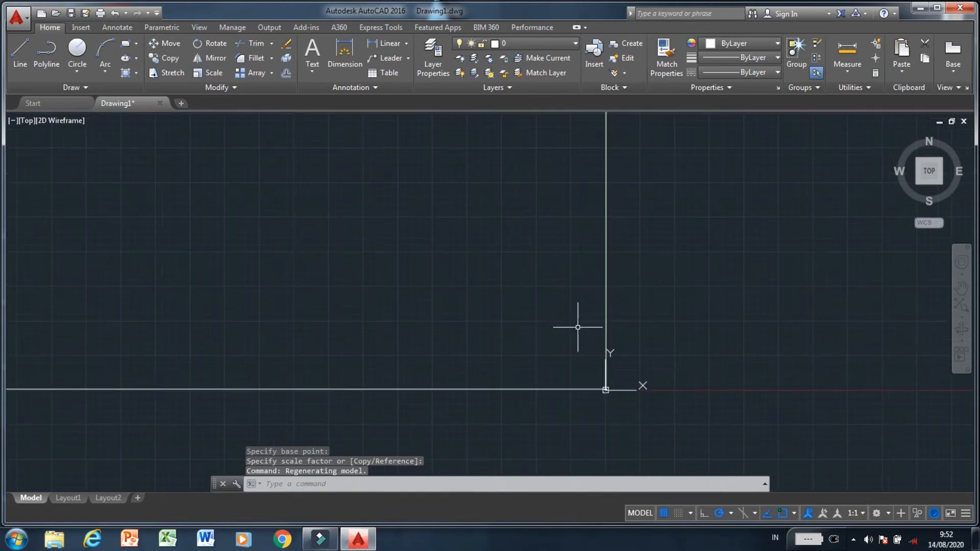
left_click(606, 300)
key("Delete")
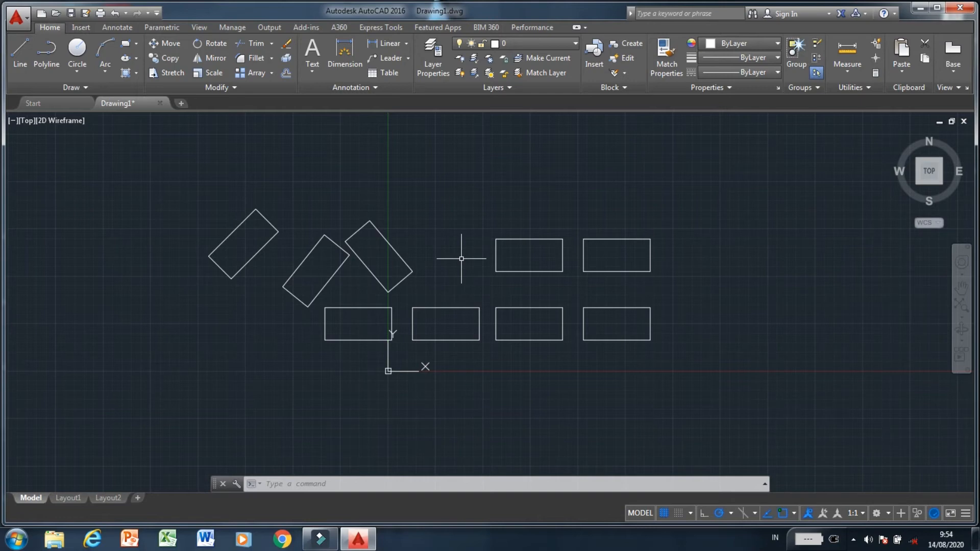
Step: Use Stretch on the left of the two upright middle-row rectangles to shift it from its lower-left corner about 57 units at about 18°
type("St")
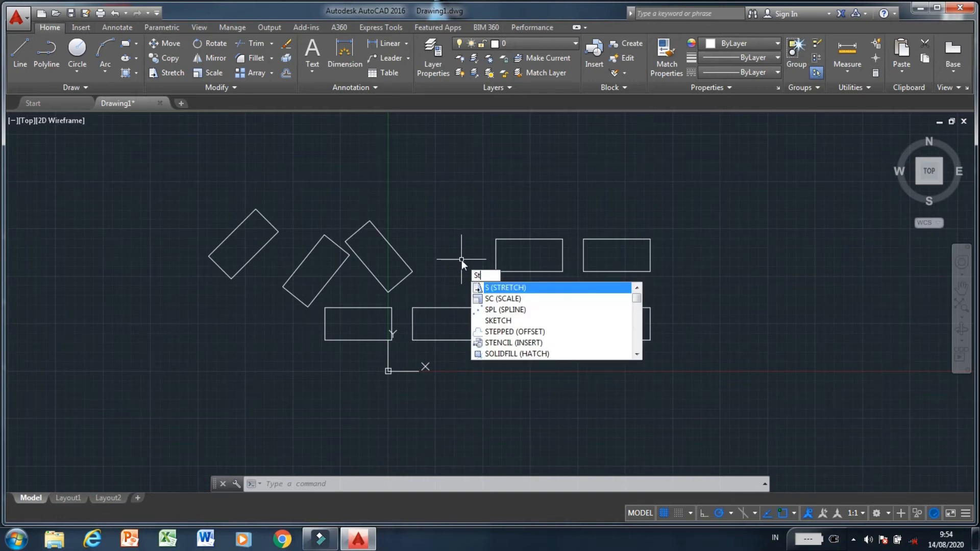
type("r")
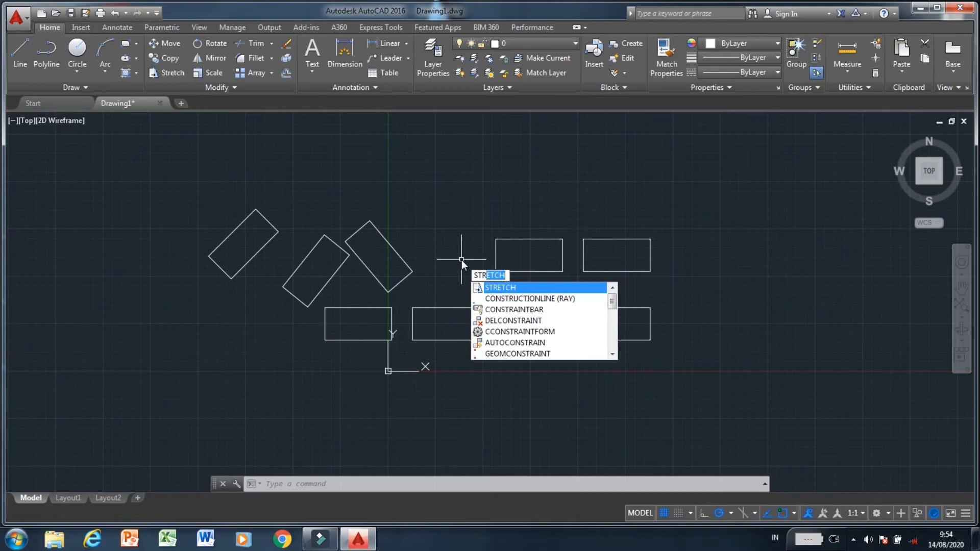
key("Return")
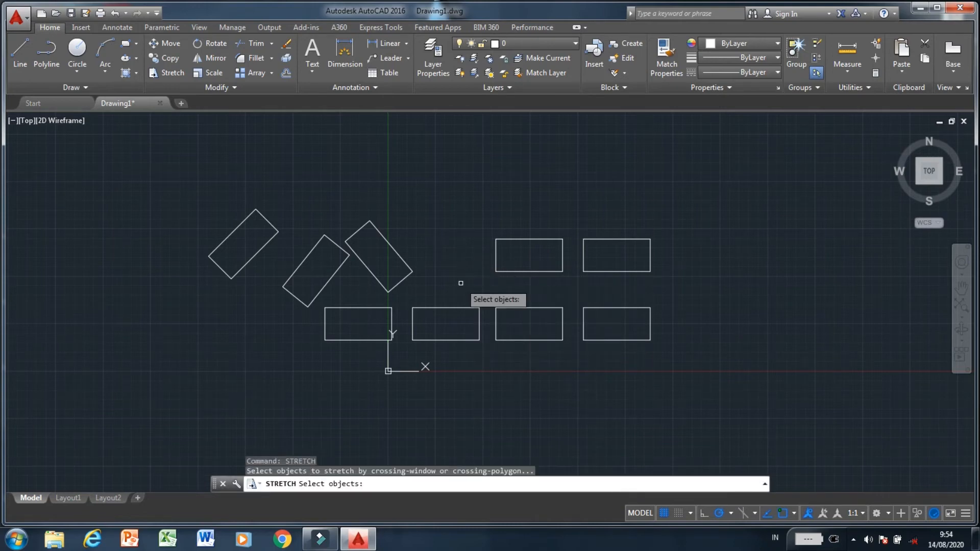
left_click(503, 271)
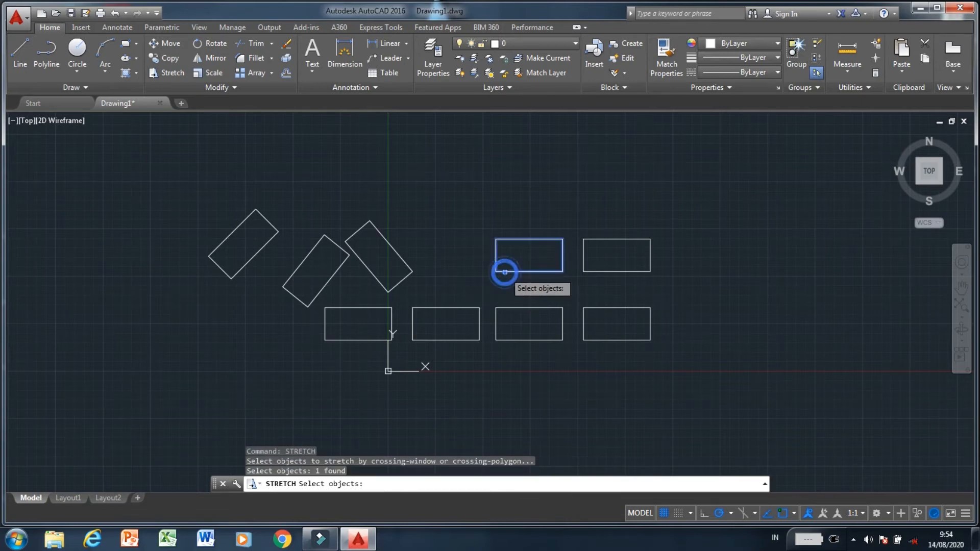
key("Return")
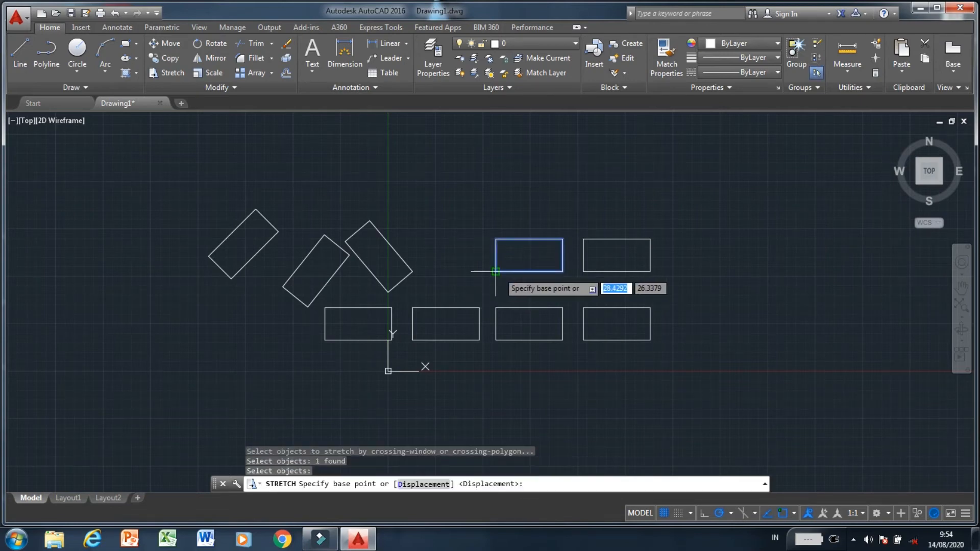
left_click(496, 271)
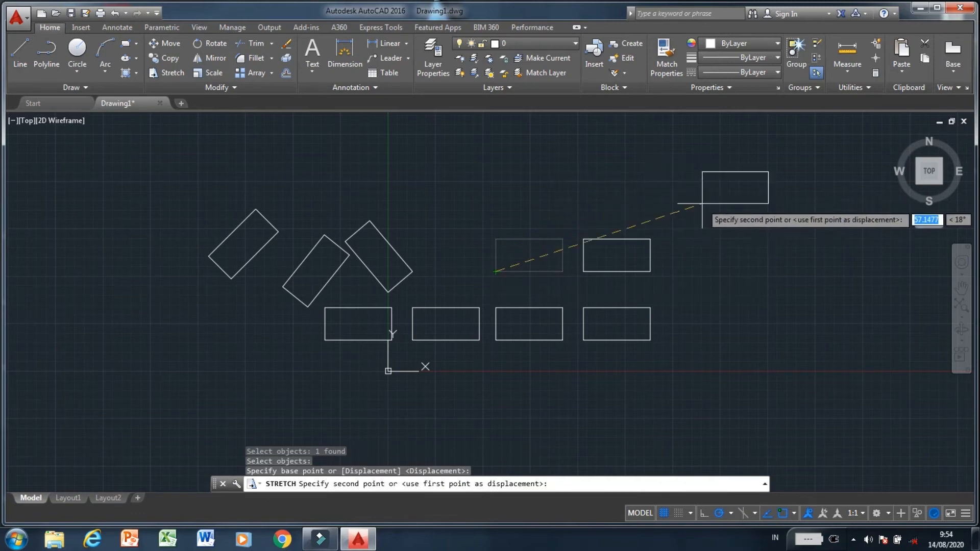
left_click(702, 204)
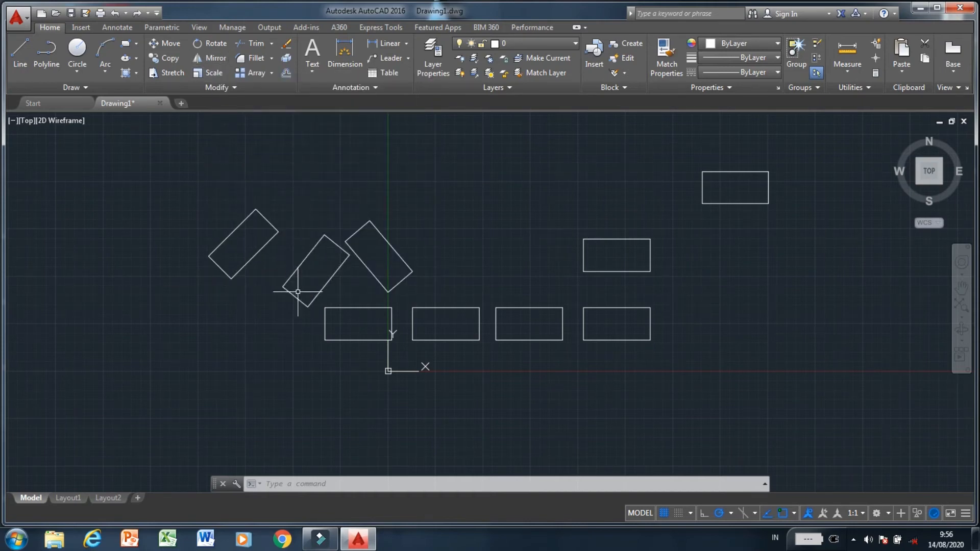
Step: Mirror the remaining upright middle-row rectangle across its vertical right edge, keeping the source object
type("MI")
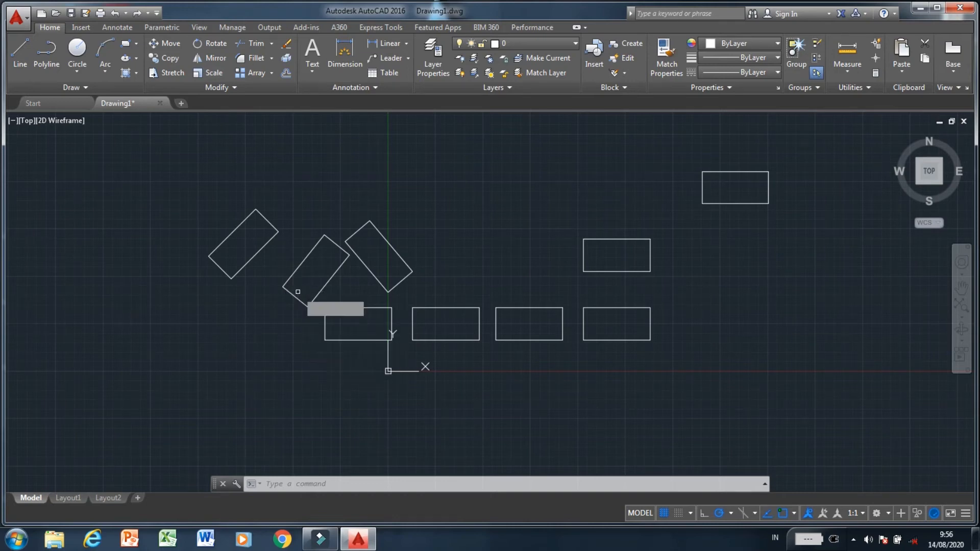
key("Return")
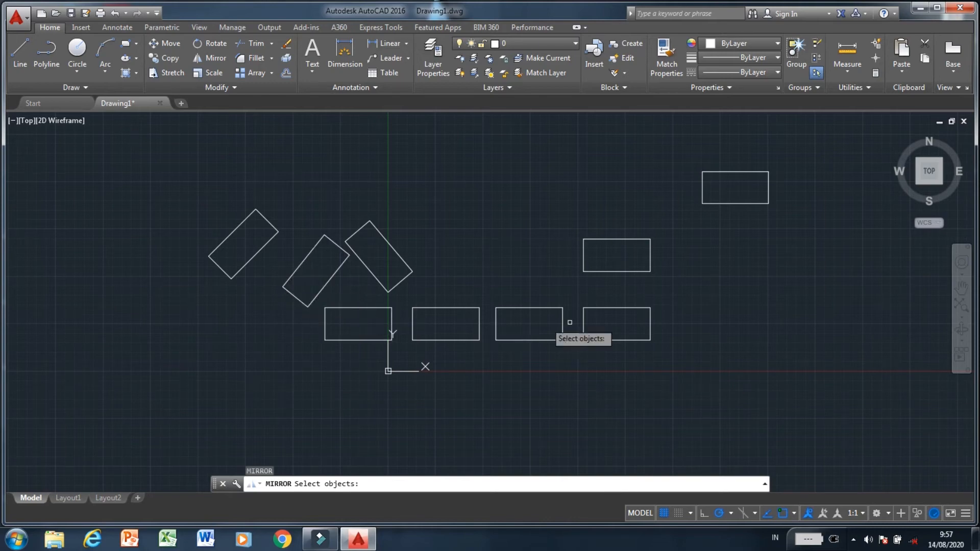
left_click(649, 268)
key("Return")
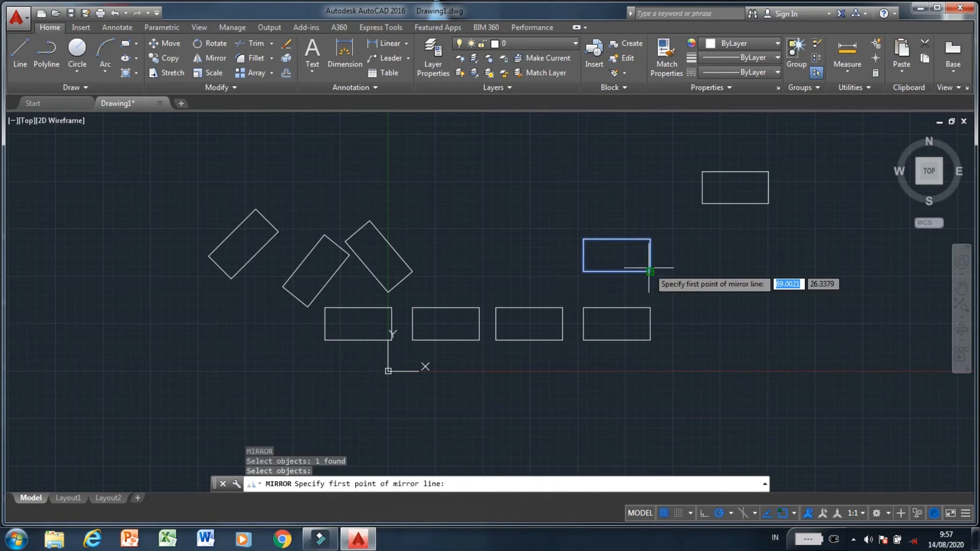
left_click(650, 271)
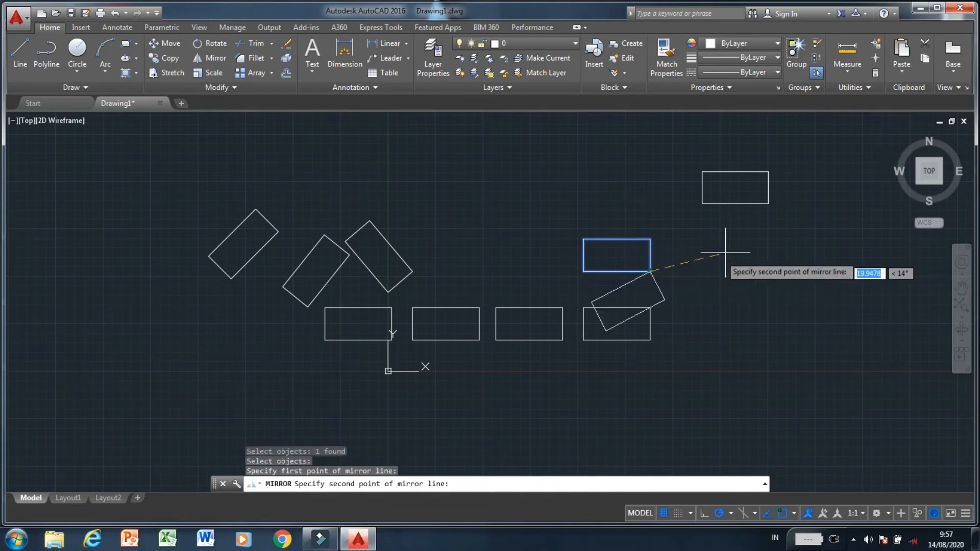
left_click(650, 182)
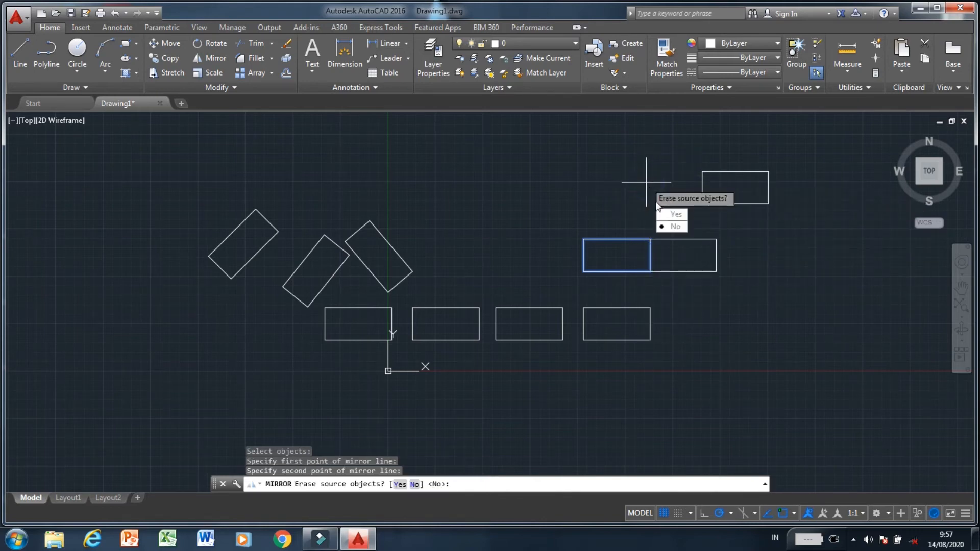
left_click(666, 226)
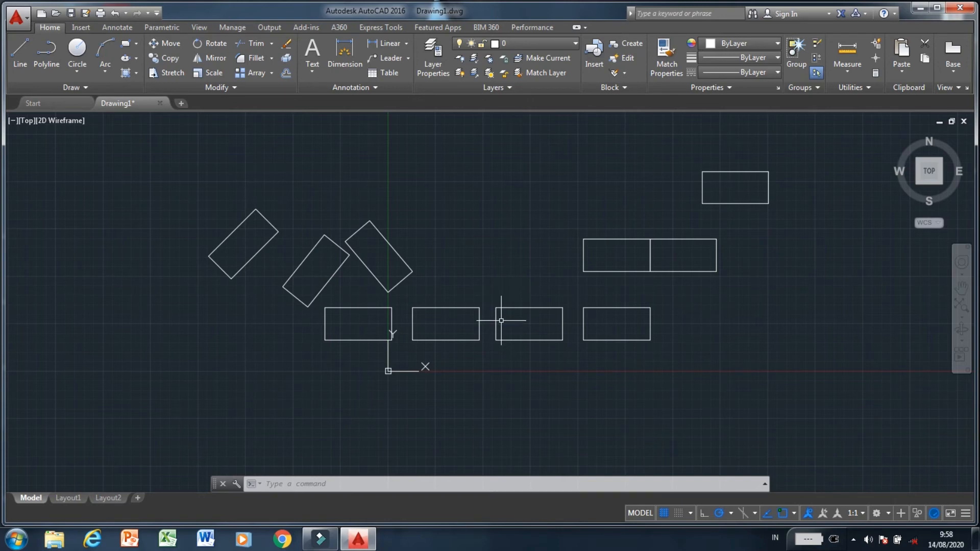
Step: Delete all the rectangles from the drawing
scroll(501, 321, "down", 2)
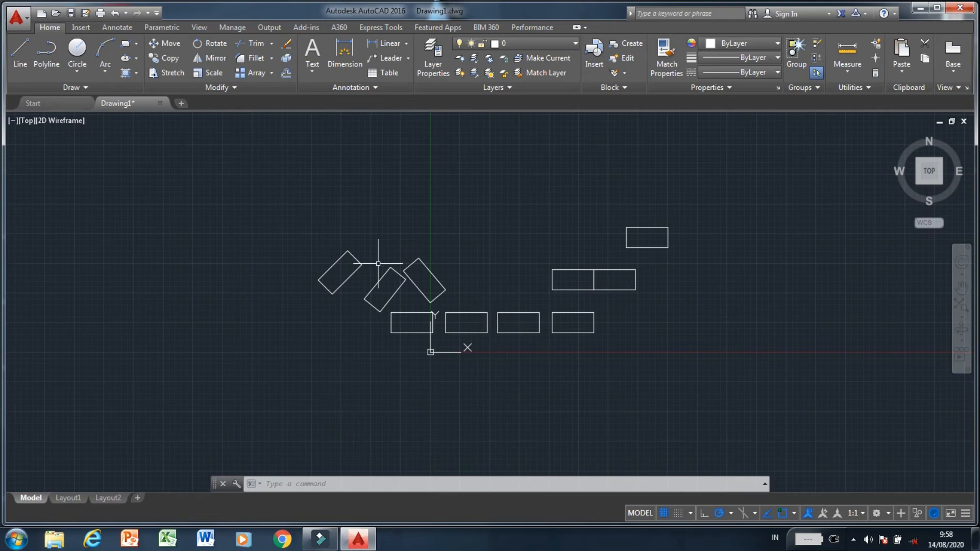
left_click(273, 233)
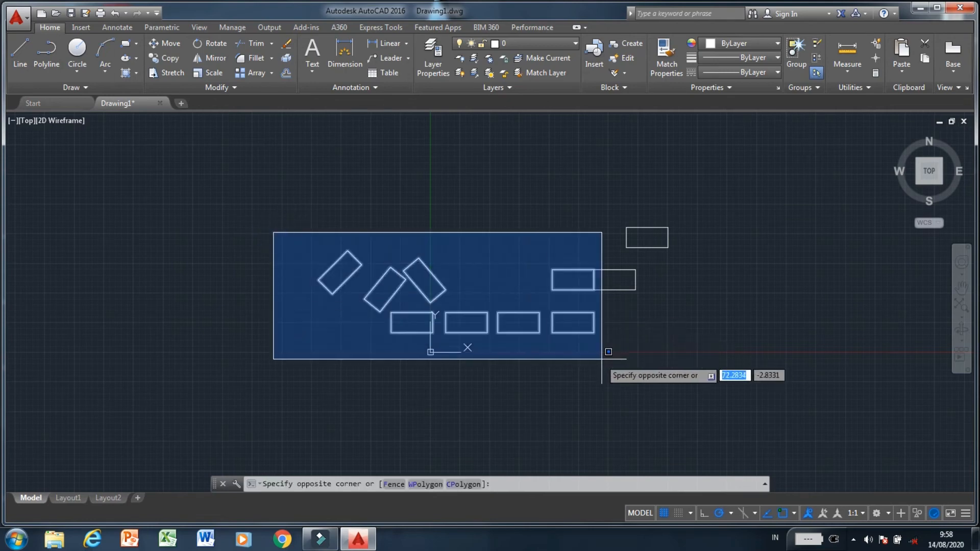
left_click(649, 369)
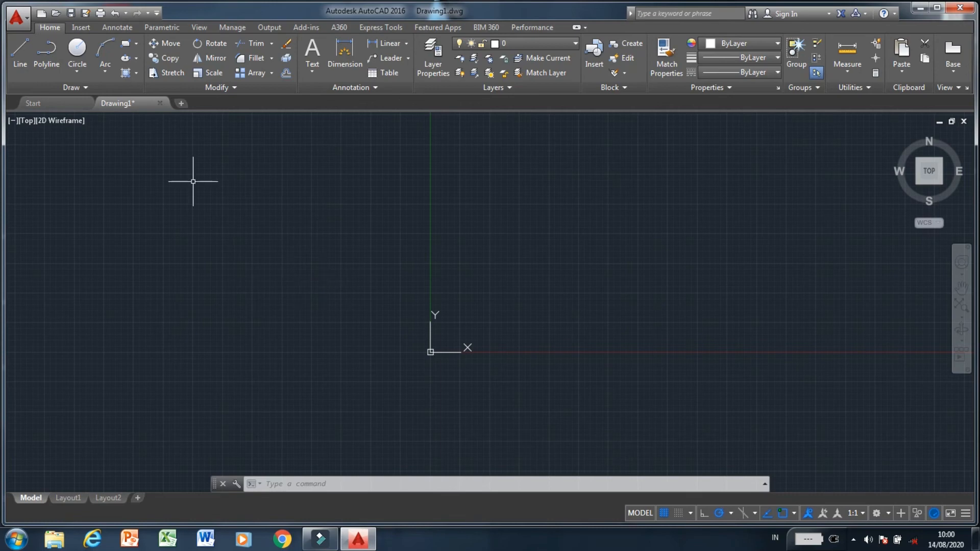
Step: Draw a small circle freehand above and to the right of the origin with the Circle command
left_click(88, 50)
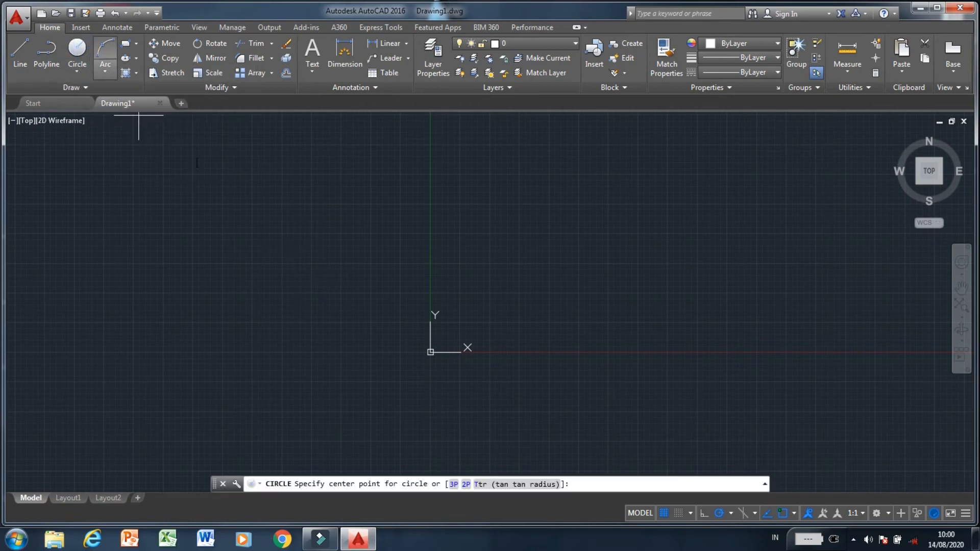
left_click(489, 284)
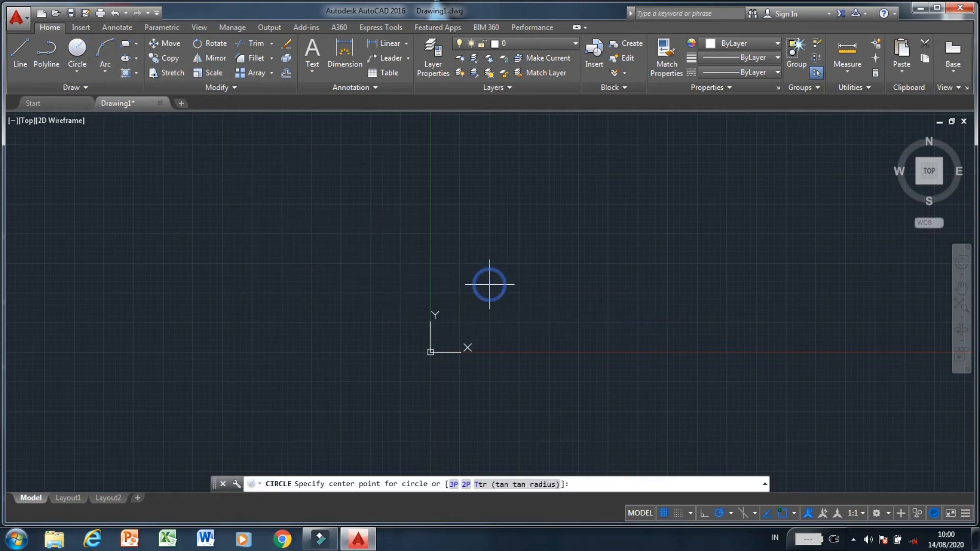
left_click(505, 293)
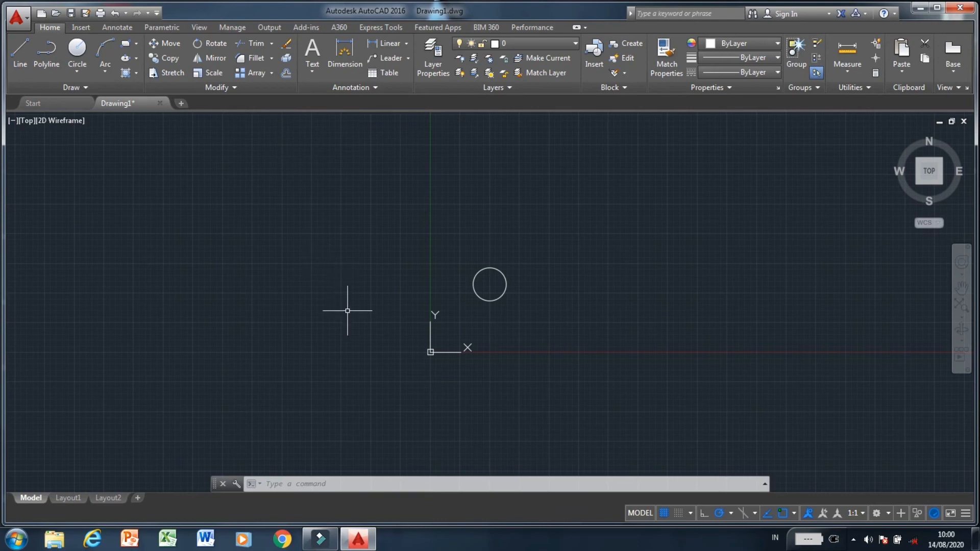
Step: Start the Array command on the circle, choose the Polar type and use the circle's own center as the array center
type("ARR")
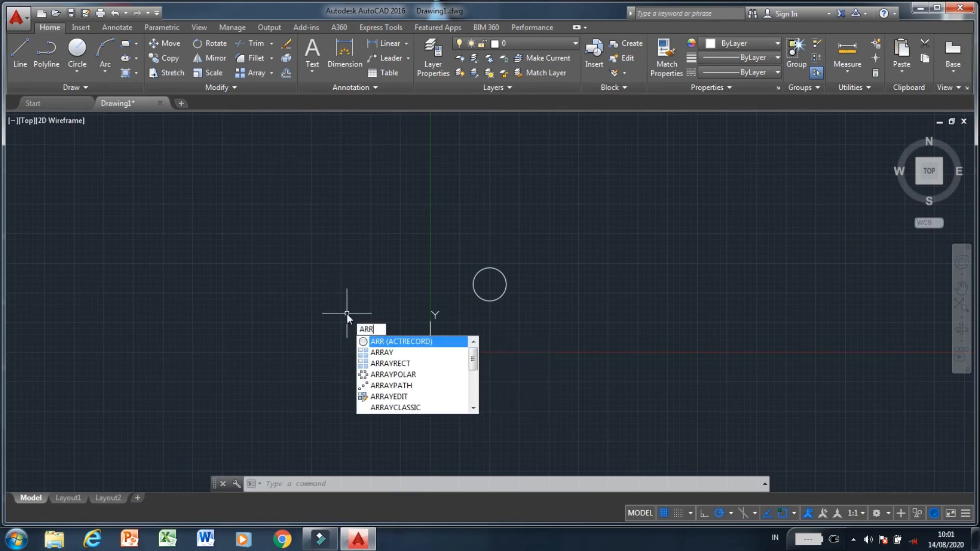
key("Down")
key("Return")
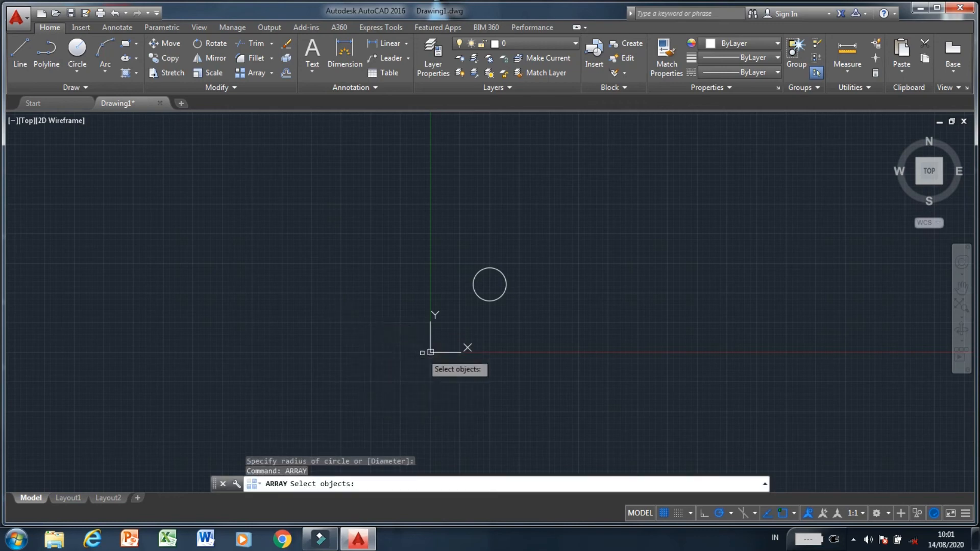
left_click(492, 301)
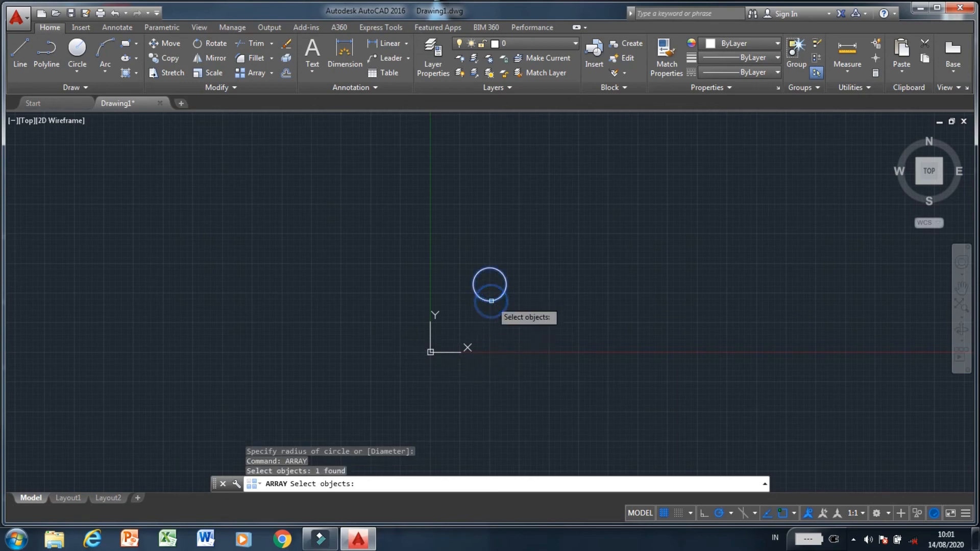
key("Return")
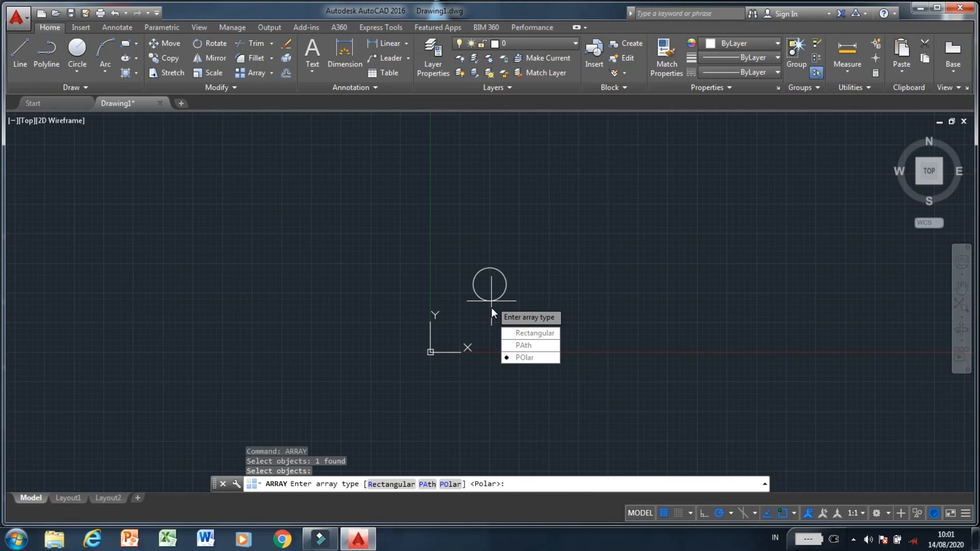
left_click(522, 356)
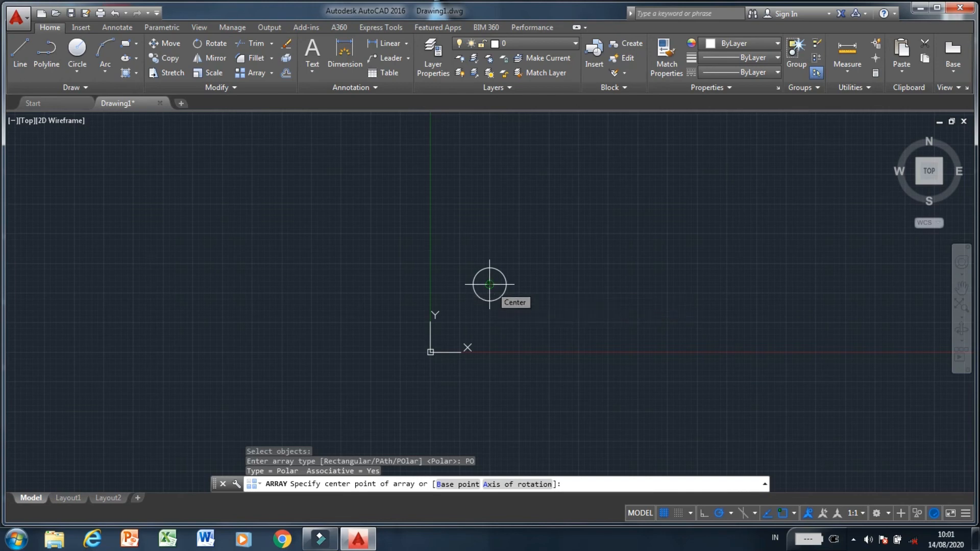
left_click(489, 284)
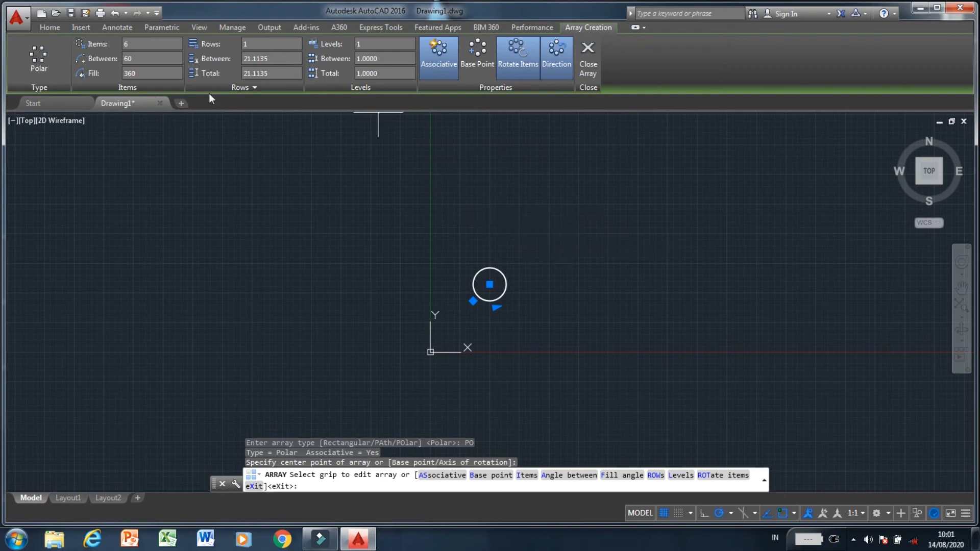
Step: Set the polar array of the circle to 6 rows and finish the array
left_click(149, 43)
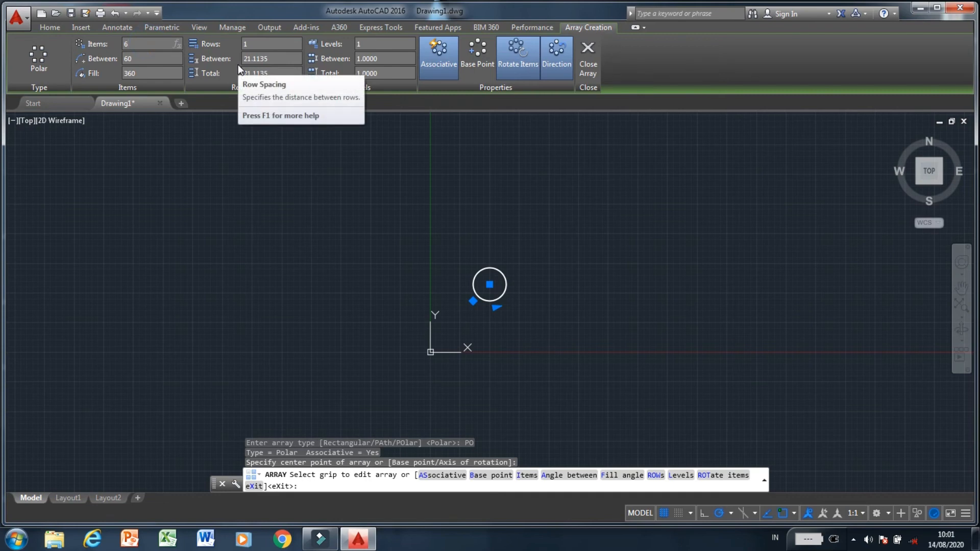
left_click(257, 46)
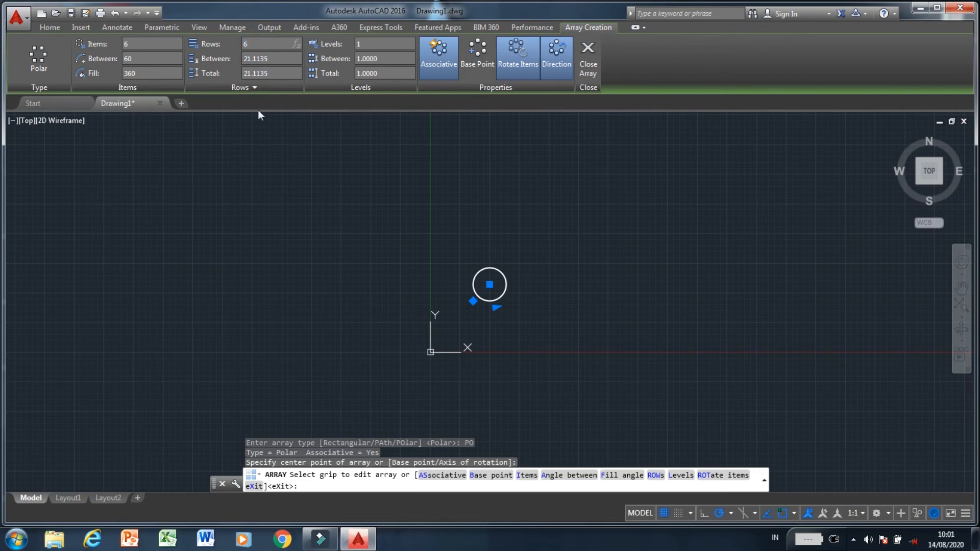
key("Return")
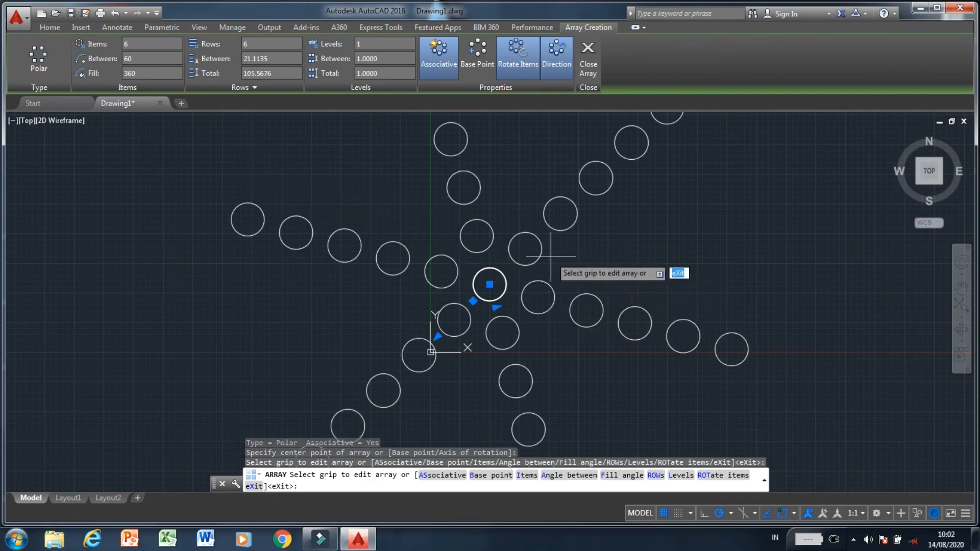
scroll(422, 189, "down", 2)
scroll(434, 258, "down", 2)
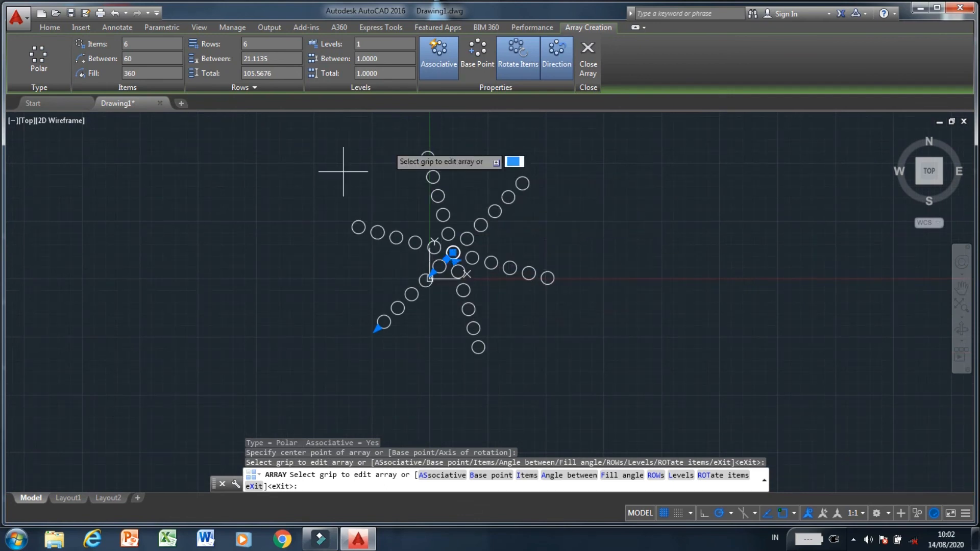
left_click(589, 64)
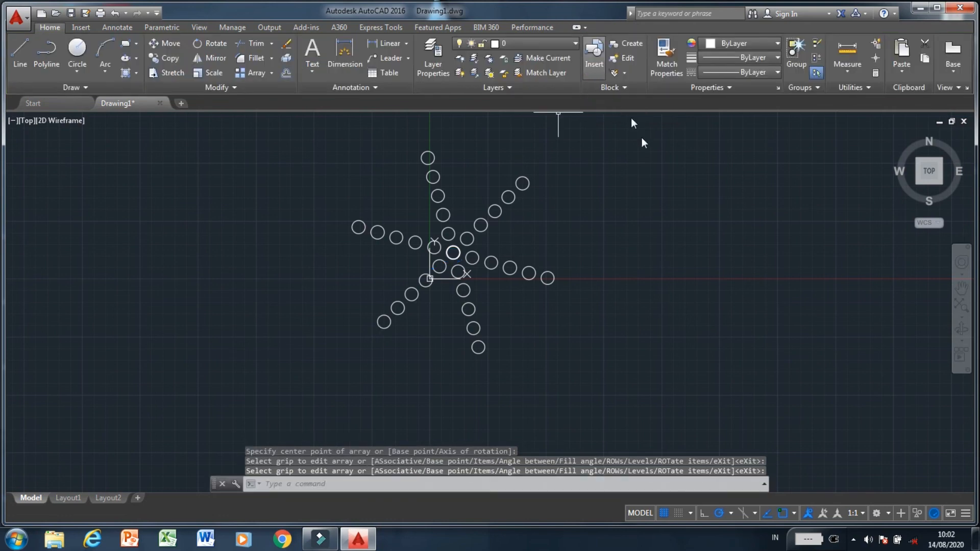
Step: Open the Layer Properties Manager with the LA command
scroll(469, 314, "down", 1)
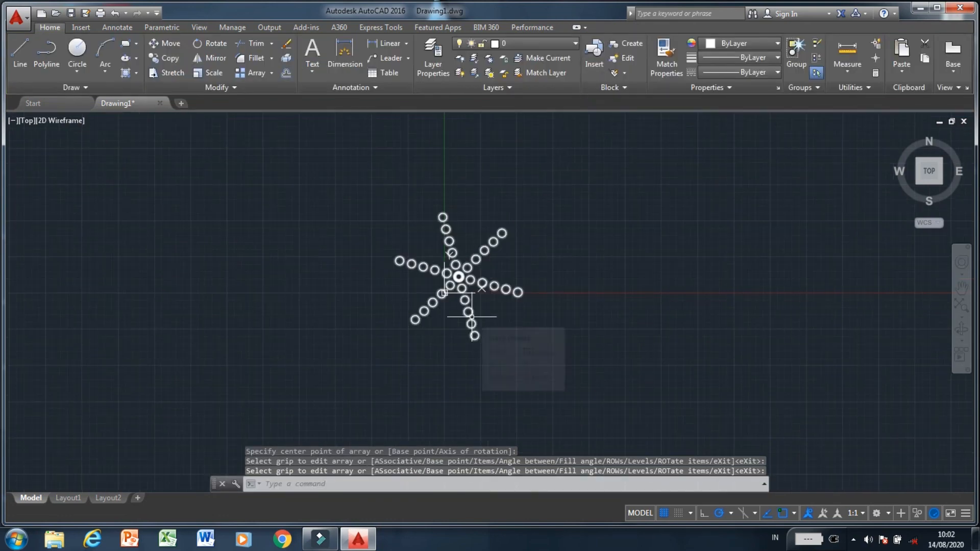
scroll(472, 312, "up", 1)
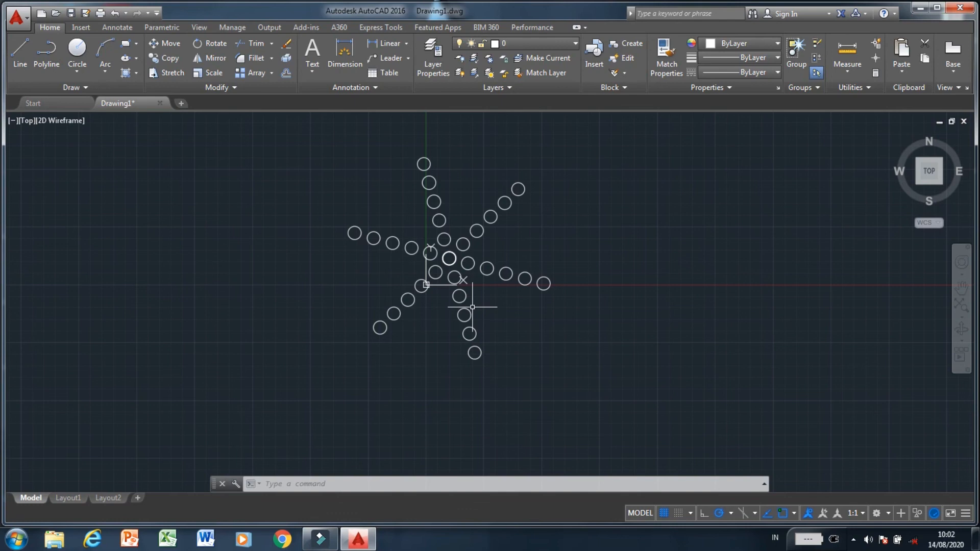
type("LA")
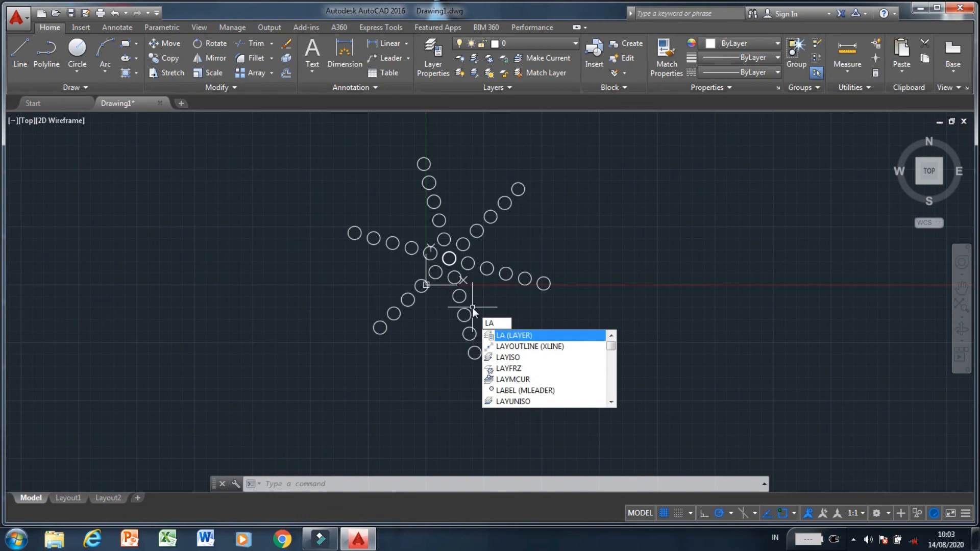
key("Return")
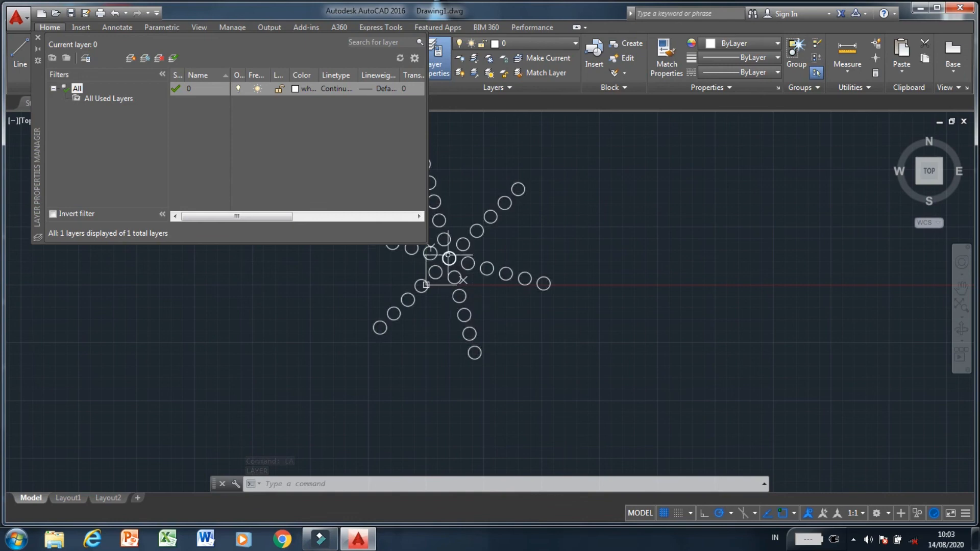
key("Escape")
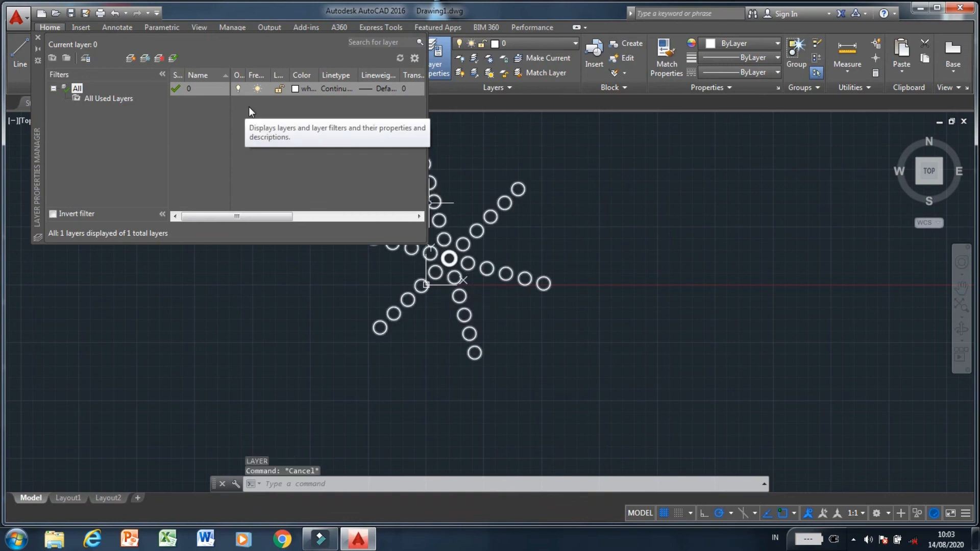